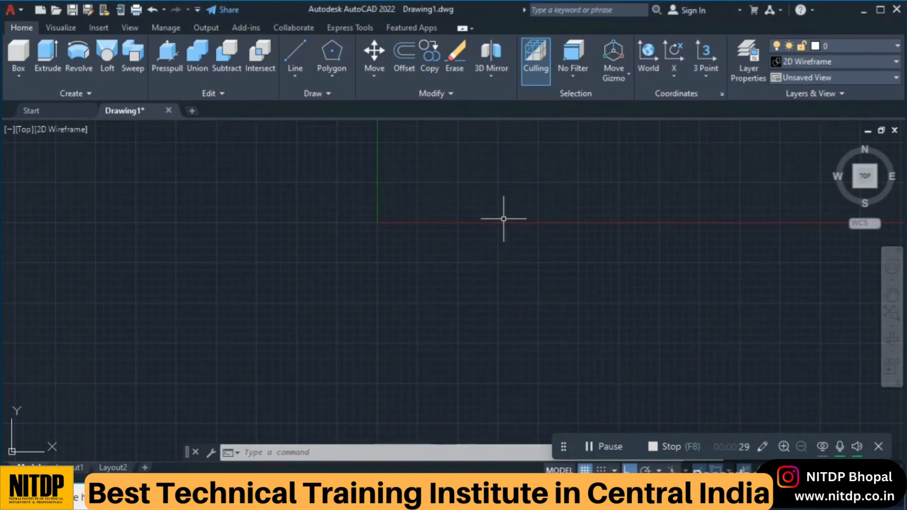
Draw a 100-unit straight line parallel to the X axis, starting to the left of the origin.
type("L")
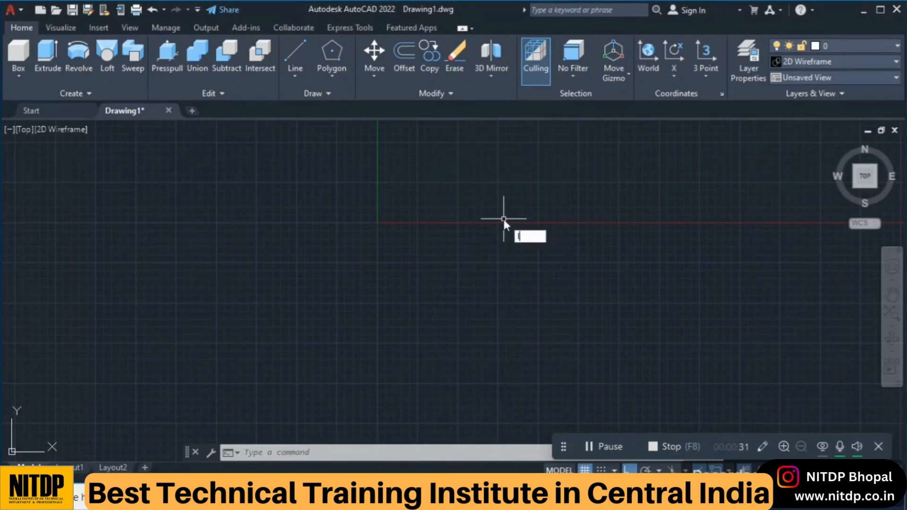
key("Return")
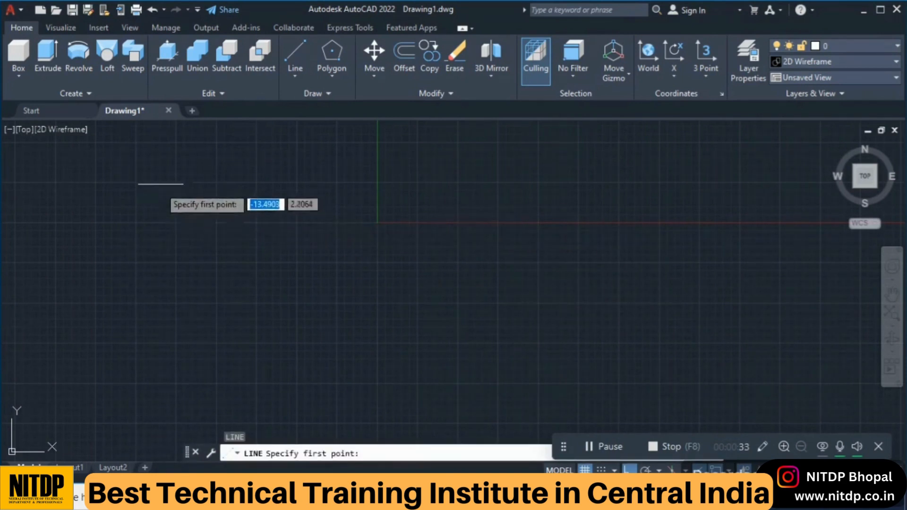
left_click(164, 181)
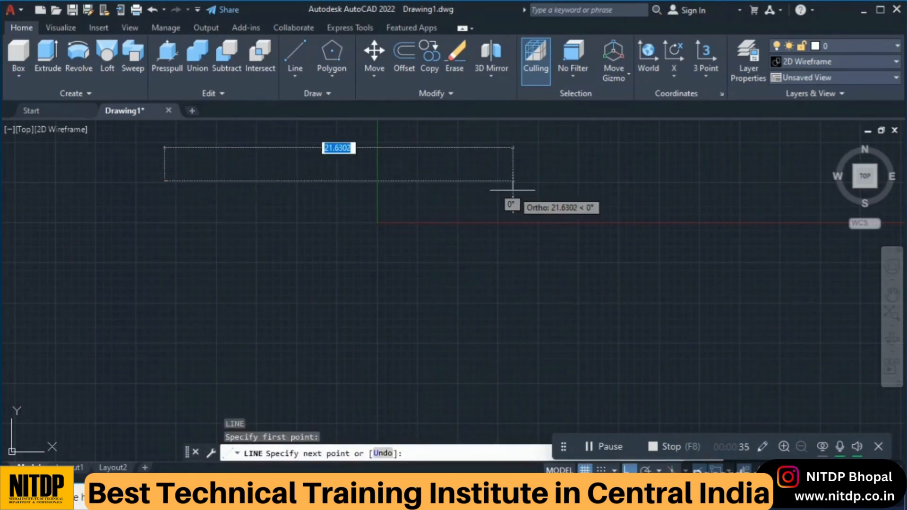
type("100")
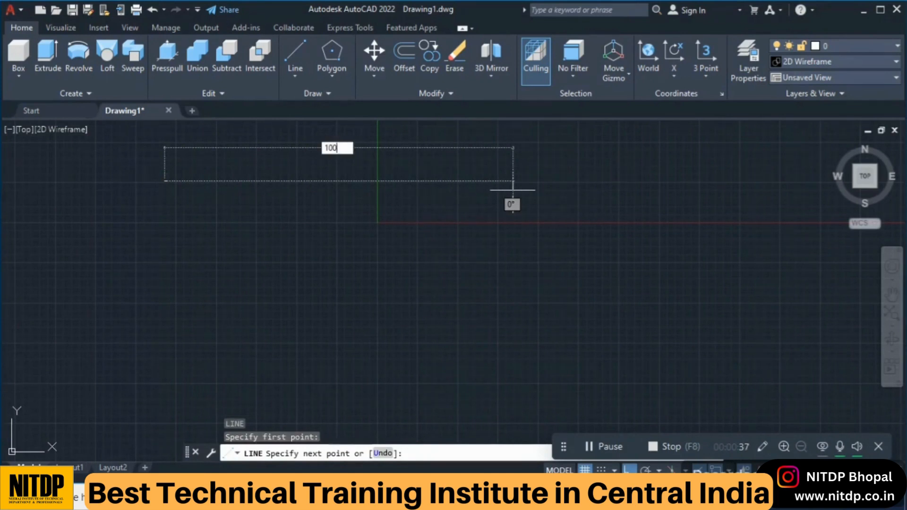
key("Return")
key("Return")
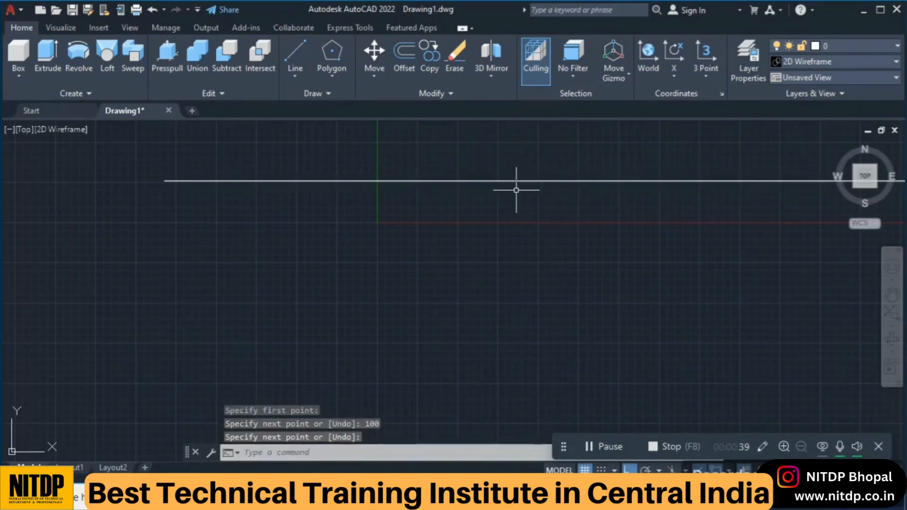
Draw a circle of radius 10 in open space in front of the 100-unit line.
left_click(864, 180)
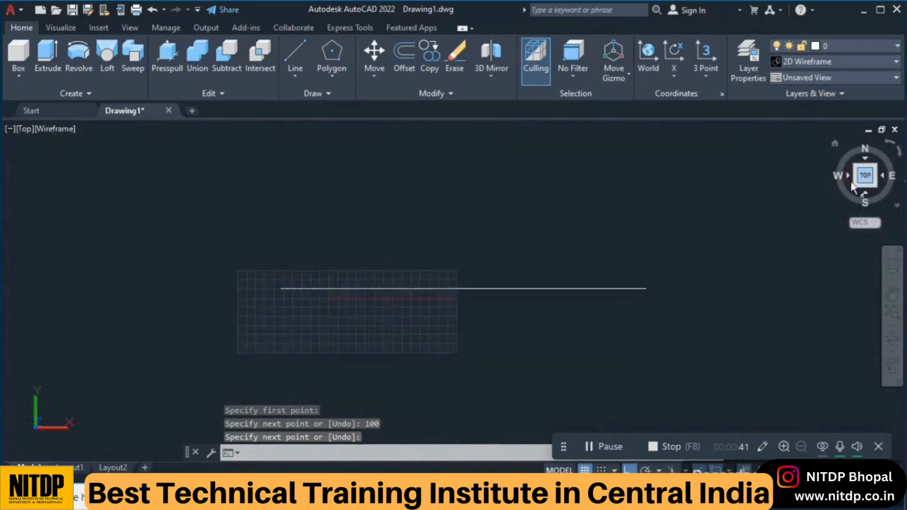
mouse_move(680, 269)
middle_mouse_down()
mouse_move(592, 239)
mouse_move(567, 244)
middle_mouse_up()
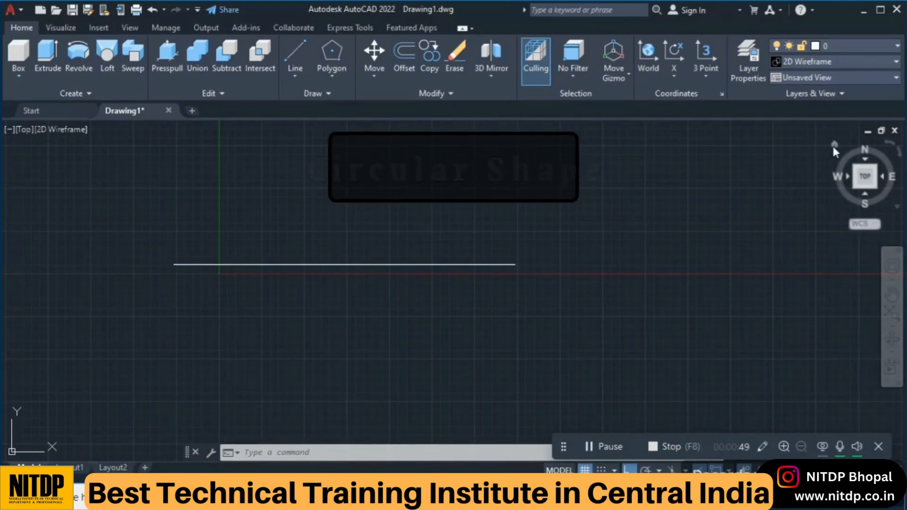
left_click(835, 145)
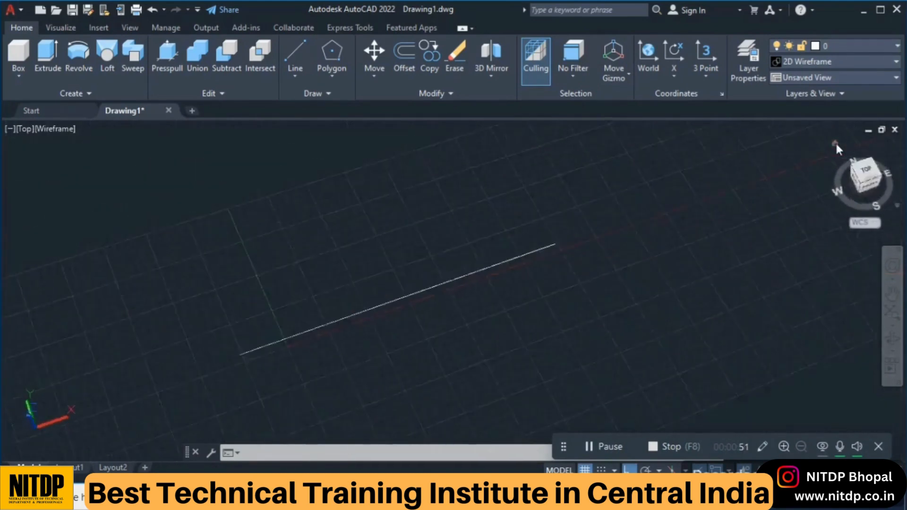
middle_click_drag(668, 225, 651, 206, "shift")
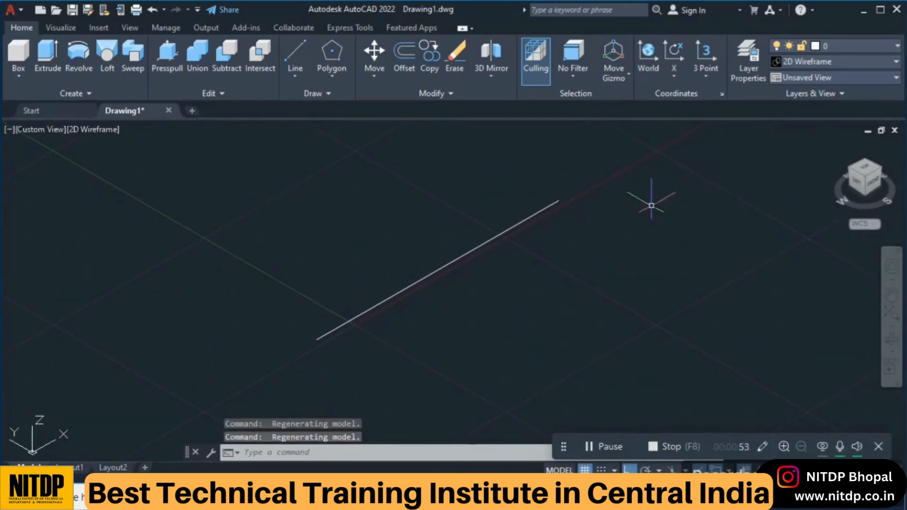
middle_click_drag(560, 264, 542, 263)
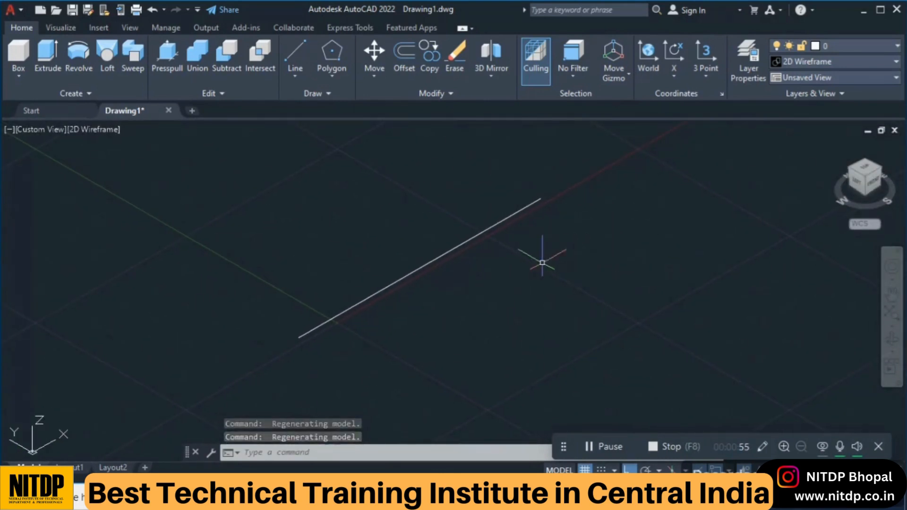
type("c")
key("Return")
left_click(483, 375)
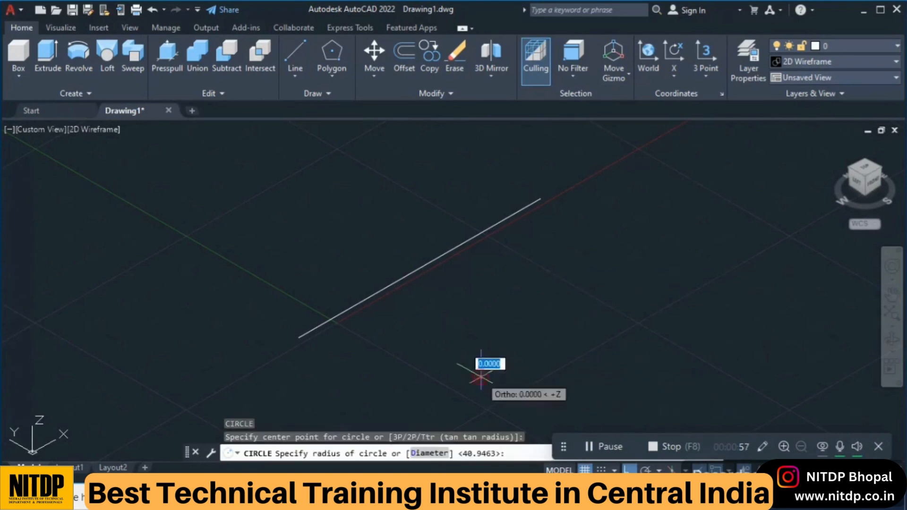
type("10")
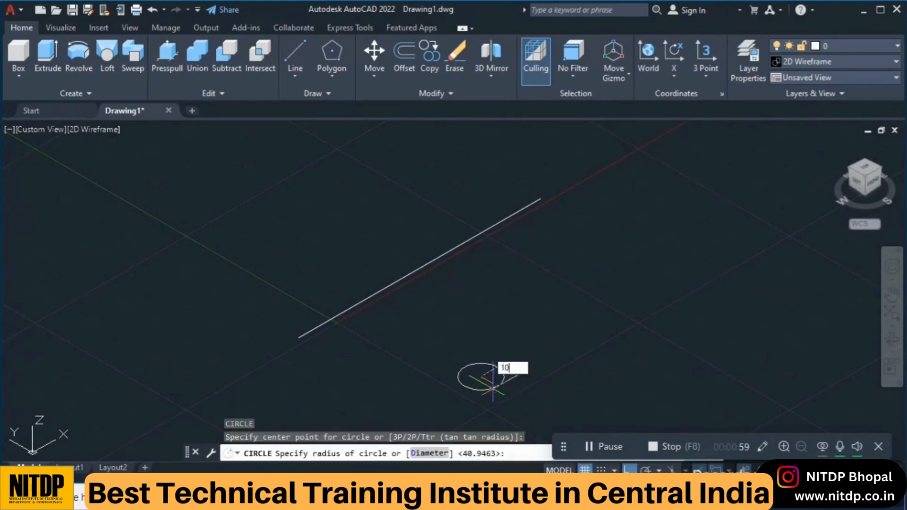
key("Return")
Sweep the circle along the 100-unit line to form a solid cylinder.
middle_click_drag(500, 340, 481, 300)
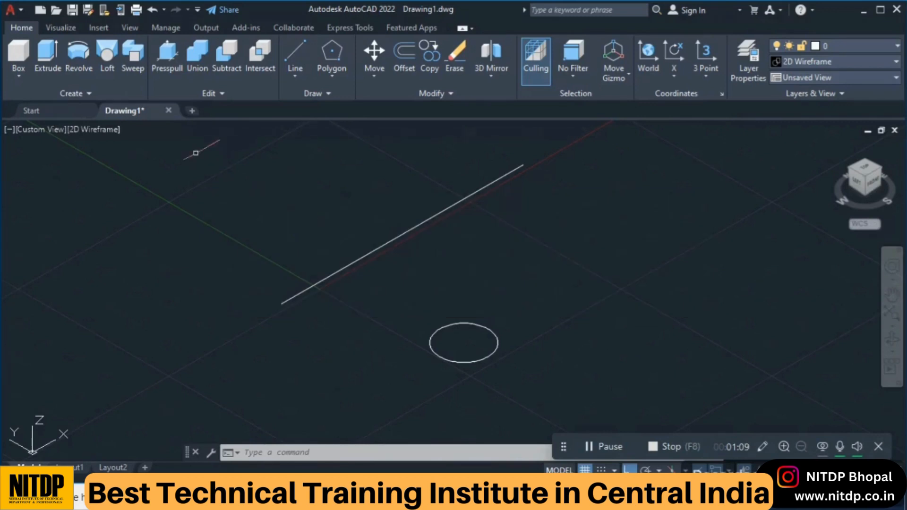
left_click(133, 70)
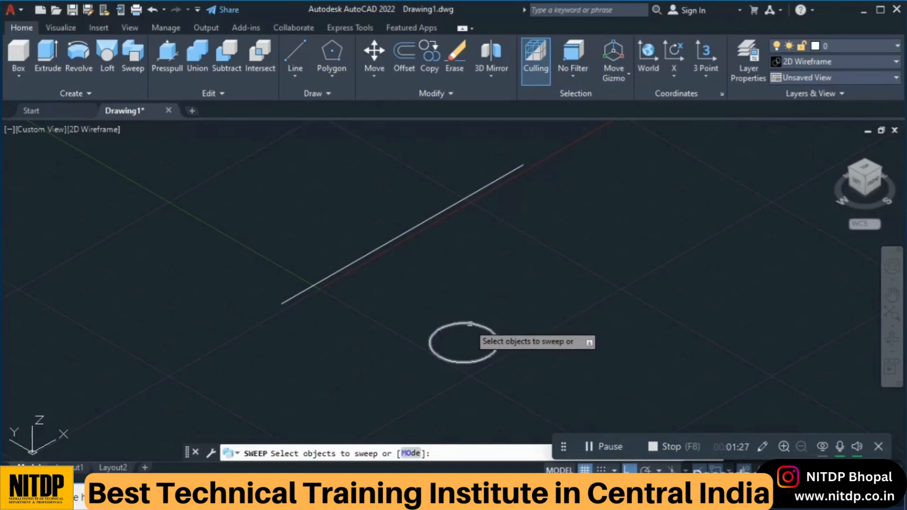
left_click(470, 324)
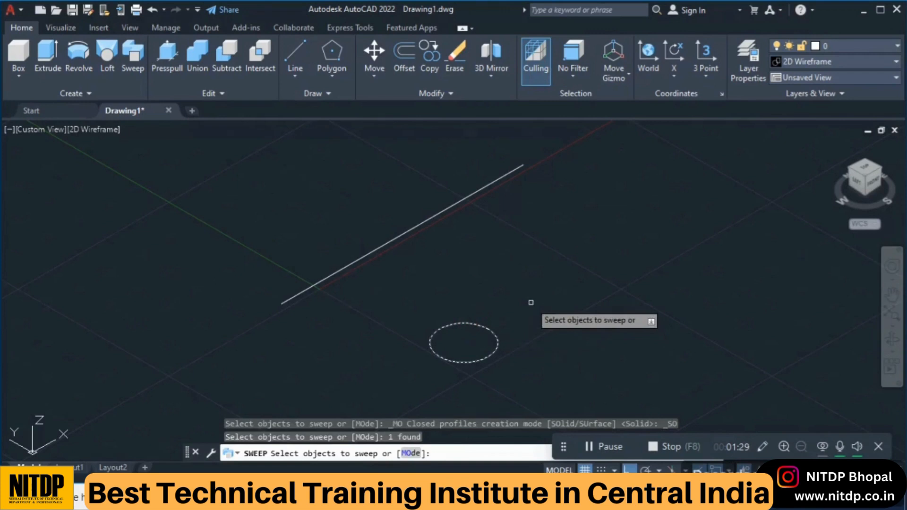
key("Return")
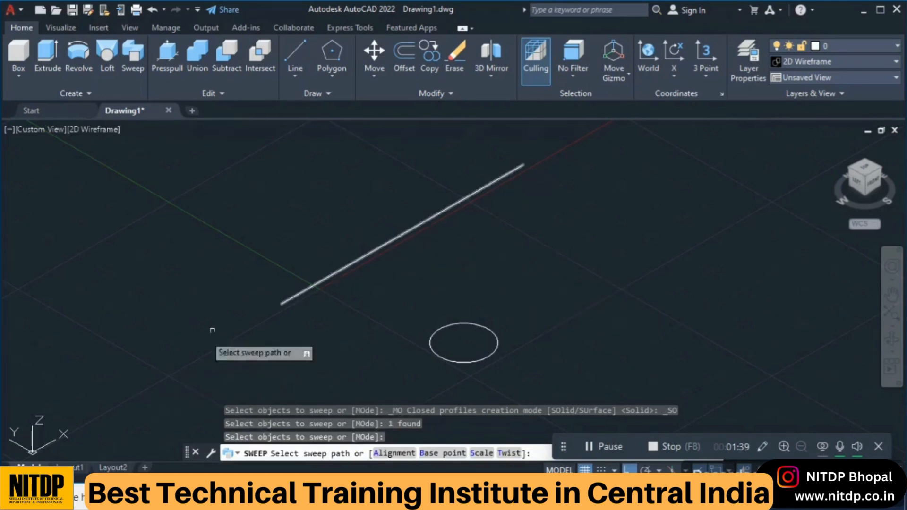
left_click(362, 258)
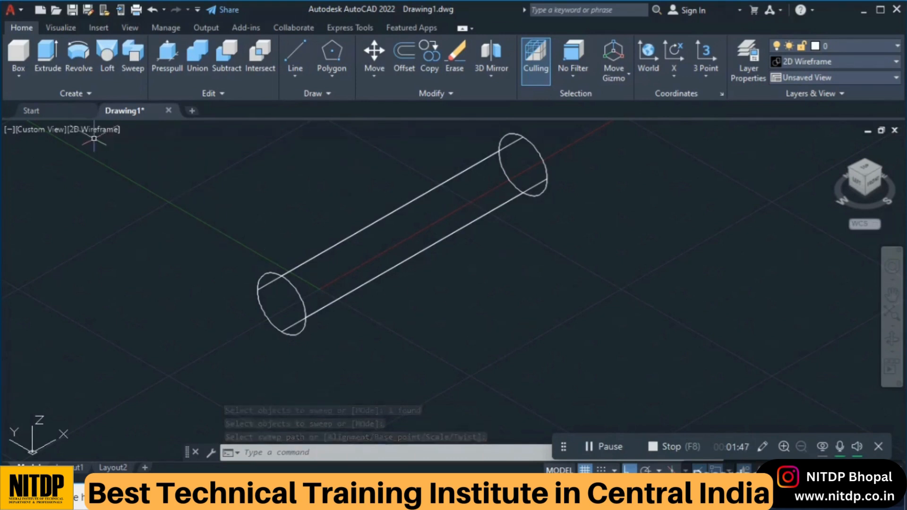
Display the swept cylinder in the Conceptual visual style.
left_click(789, 64)
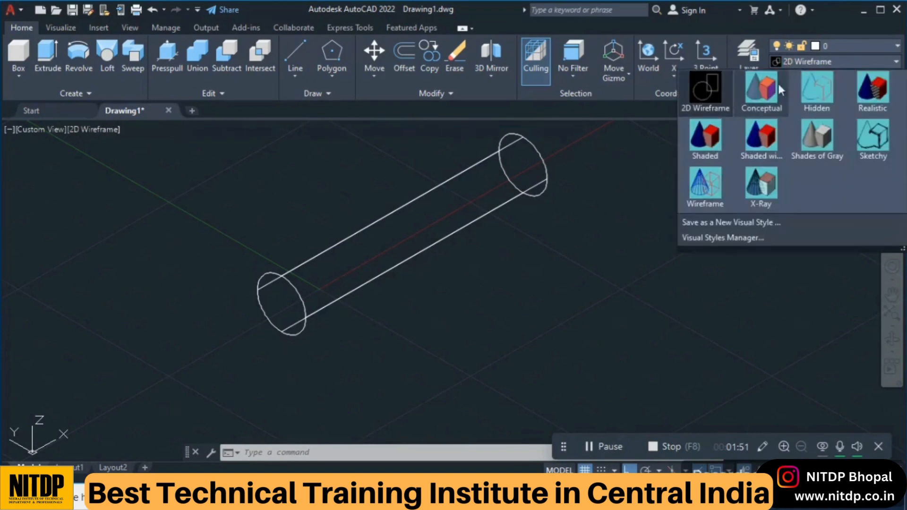
left_click(763, 101)
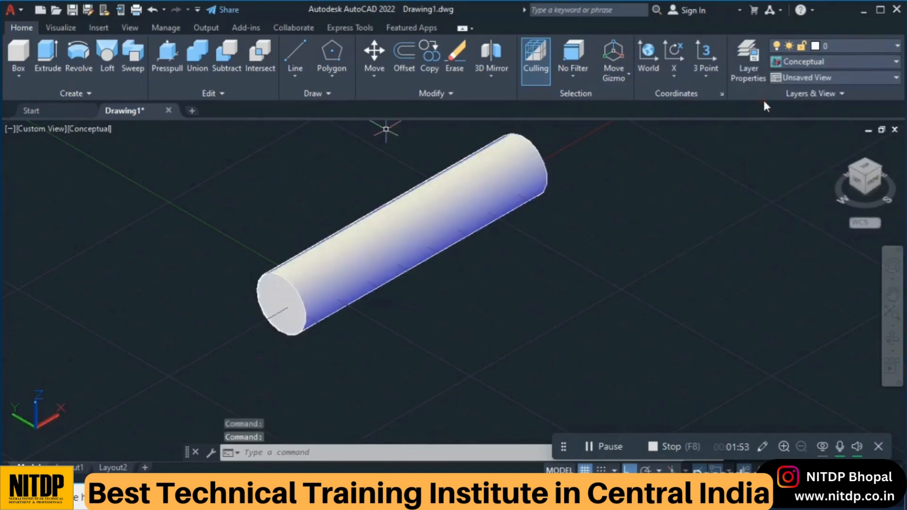
middle_click_drag(547, 263, 435, 318)
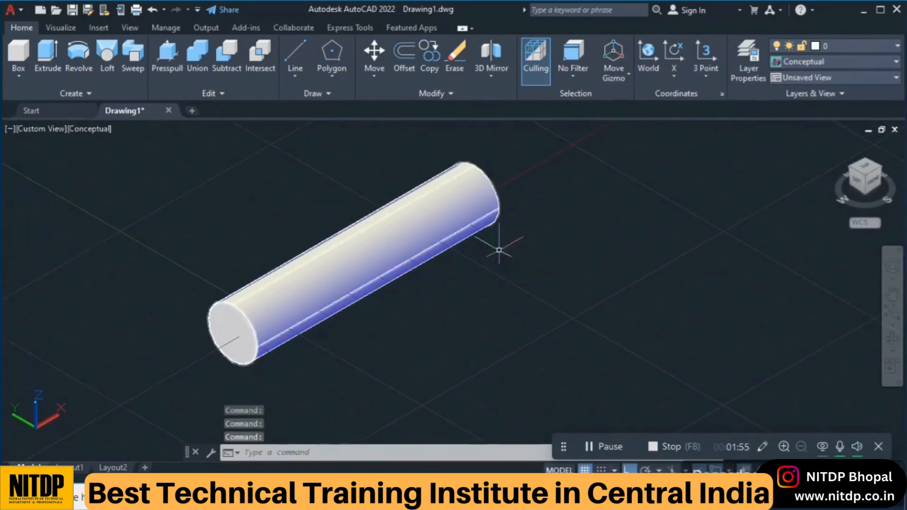
Display the swept cylinder in the Realistic visual style.
left_click(818, 60)
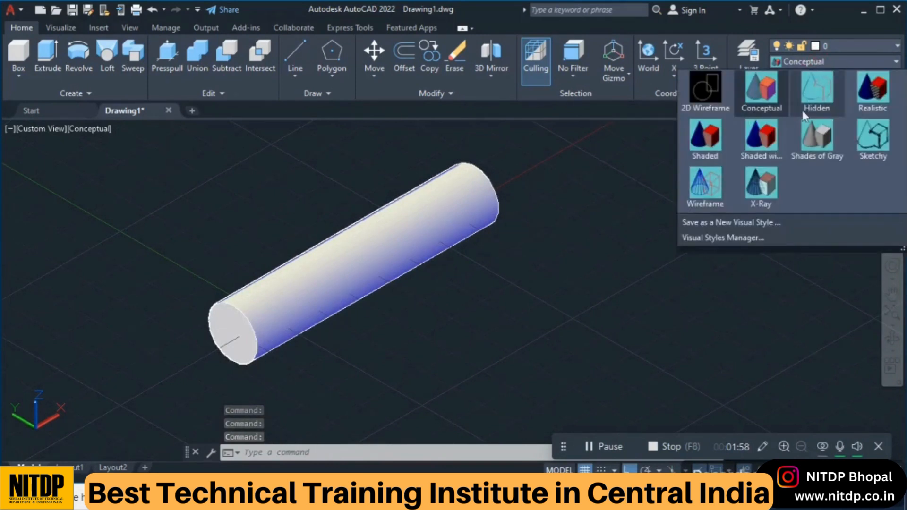
left_click(872, 101)
scroll(404, 279, "up", 3)
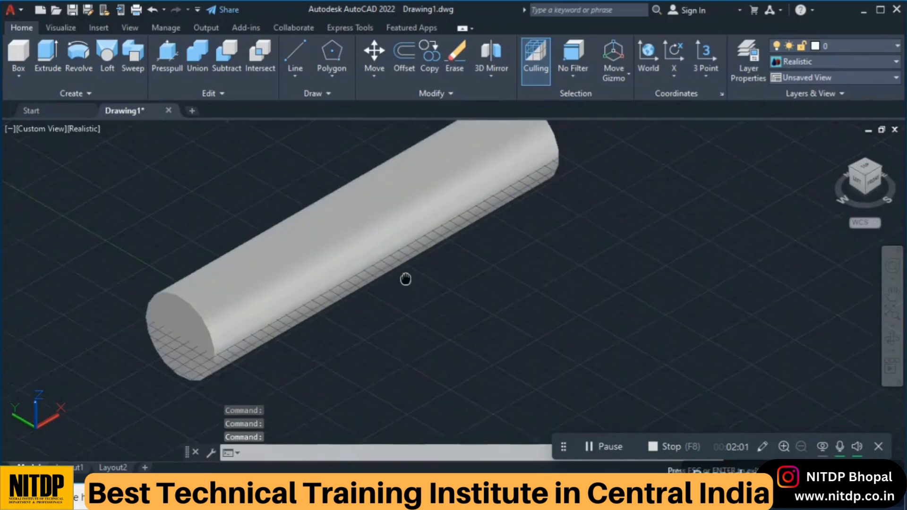
scroll(456, 279, "down", 3)
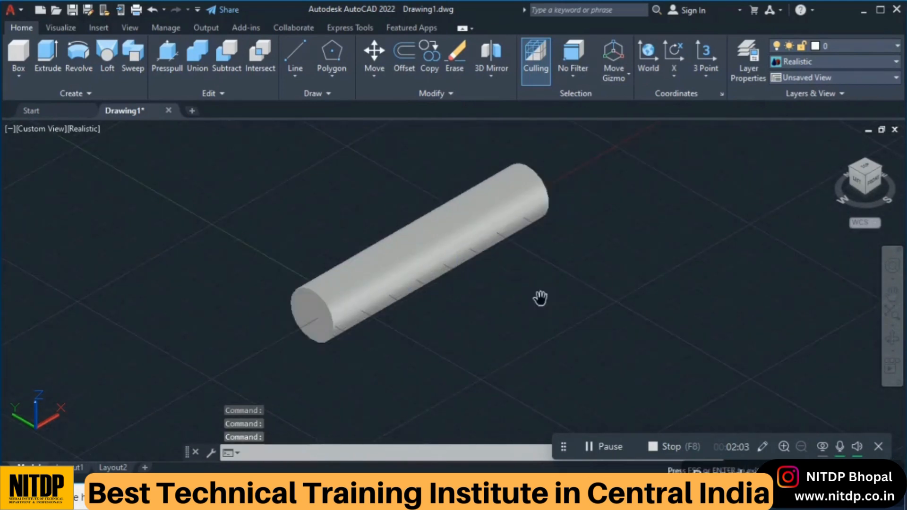
Draw a 150-unit line along the X direction, in front of the swept cylinder.
middle_click_drag(541, 299, 356, 286)
key("Escape")
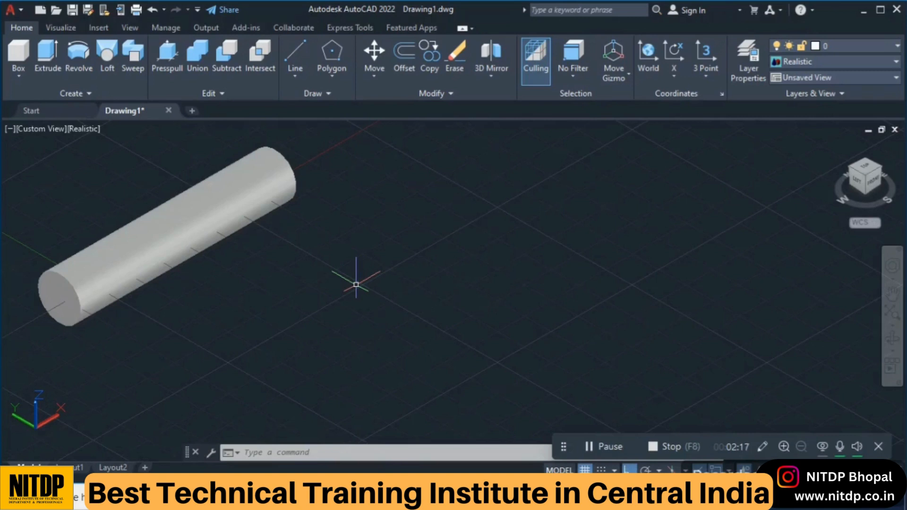
type("l")
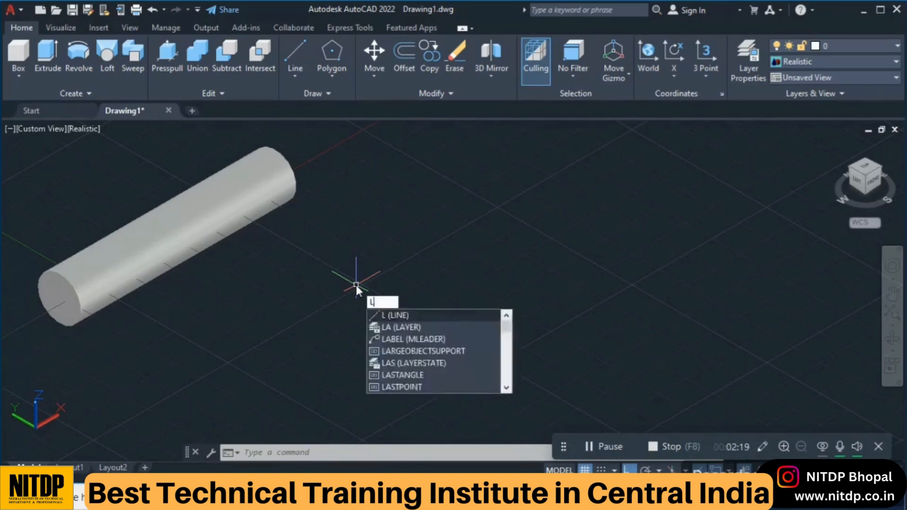
key("Return")
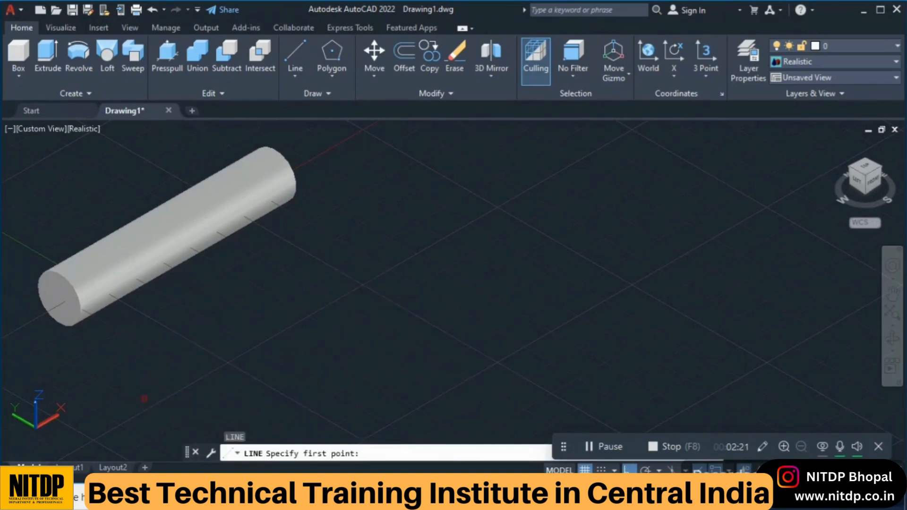
left_click(146, 397)
type("150")
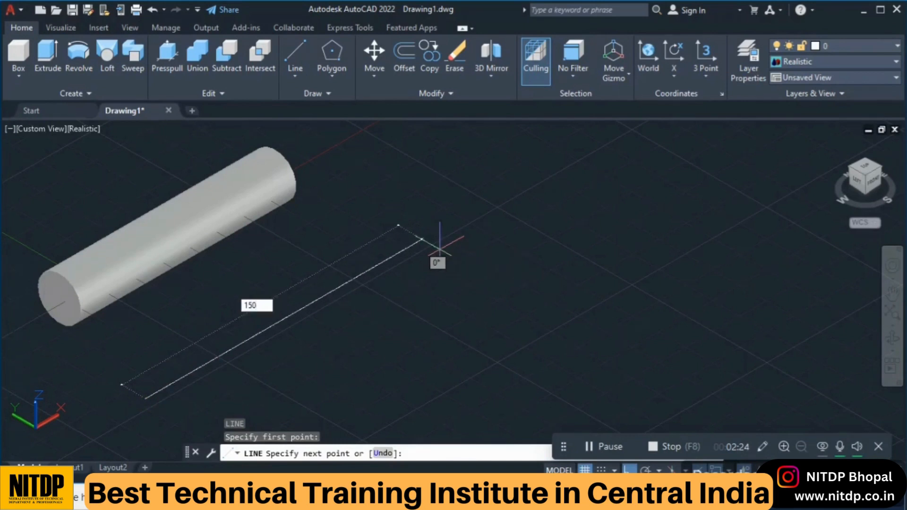
key("Return")
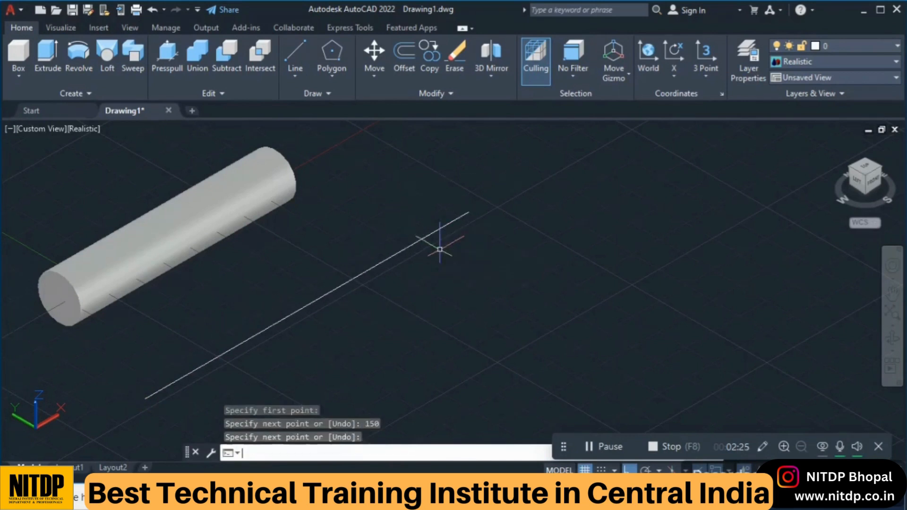
middle_click_drag(465, 292, 482, 263)
key("Return")
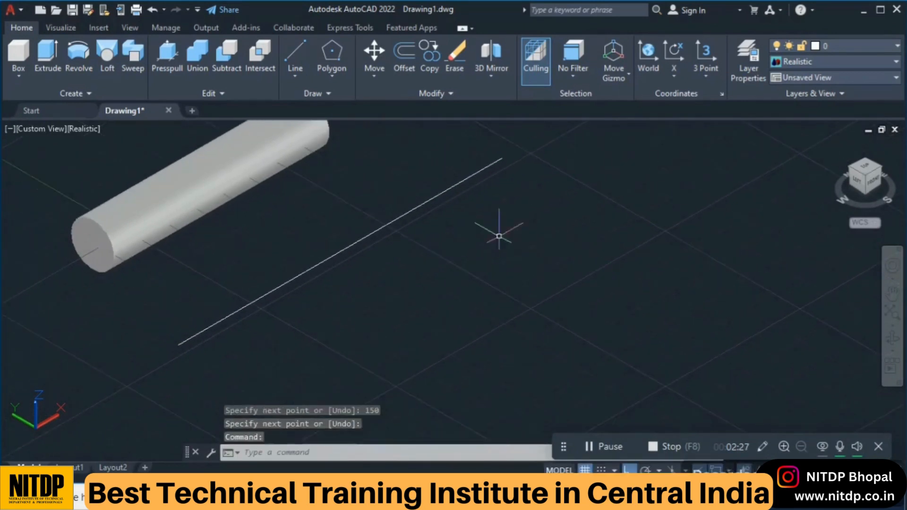
Draw a small rectangle in open space in front of the 150-unit line.
scroll(493, 238, "down", 2)
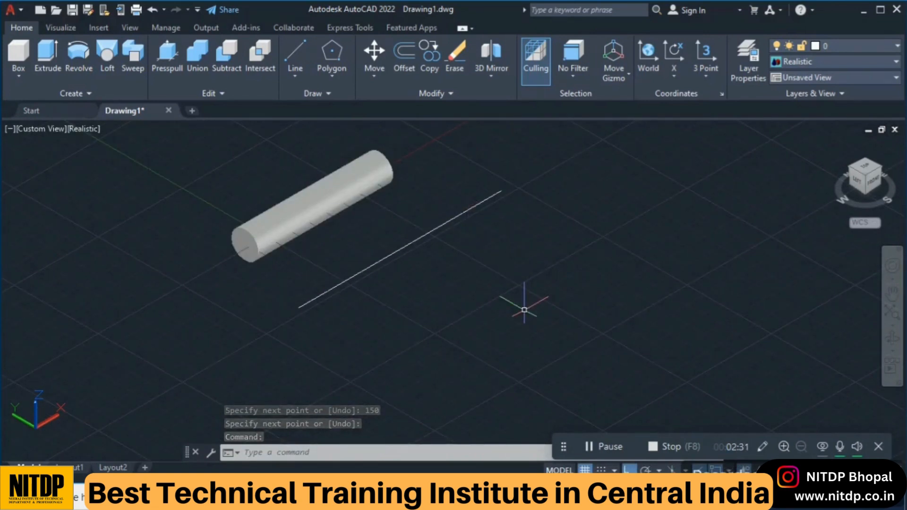
type("REc")
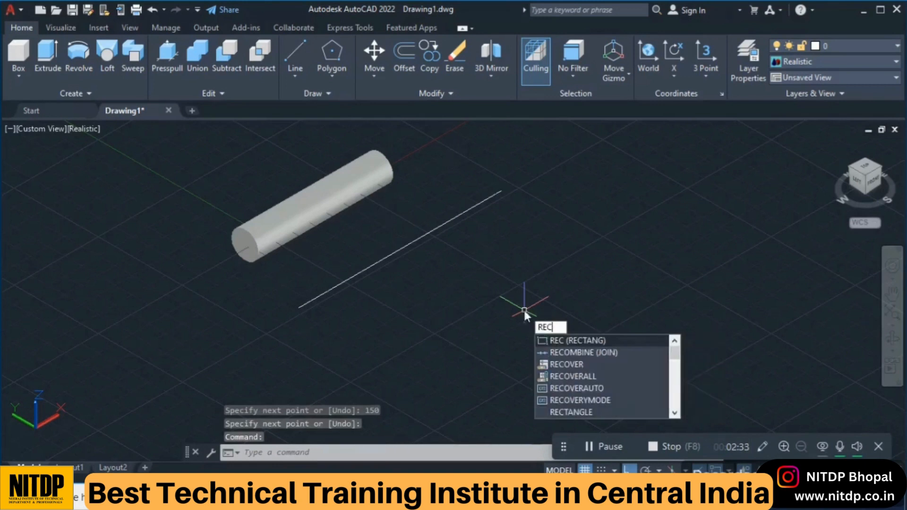
key("Return")
left_click(450, 339)
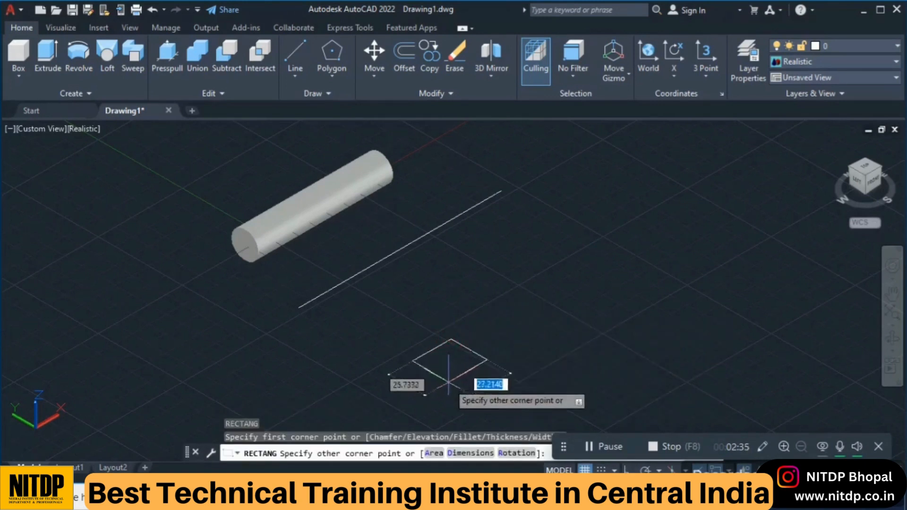
left_click(460, 394)
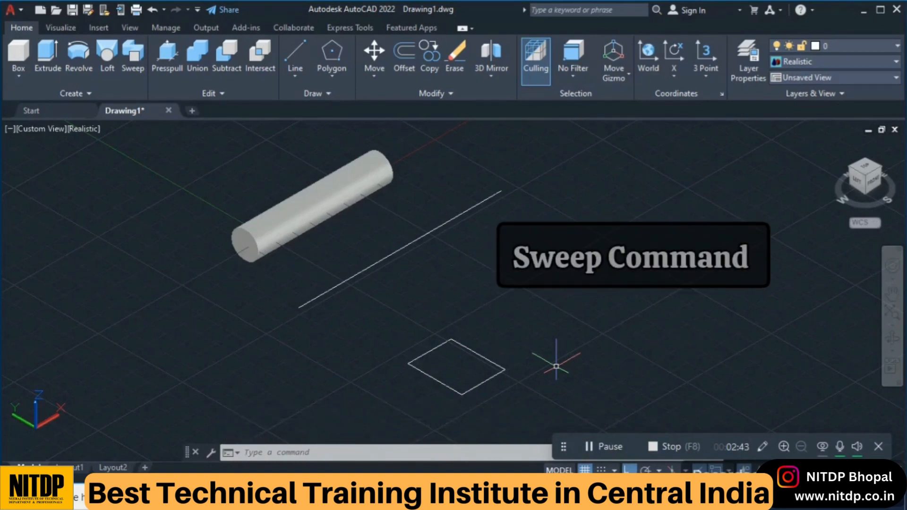
Sweep the small rectangle along the 150-unit line to create a rectangular solid bar.
type("s")
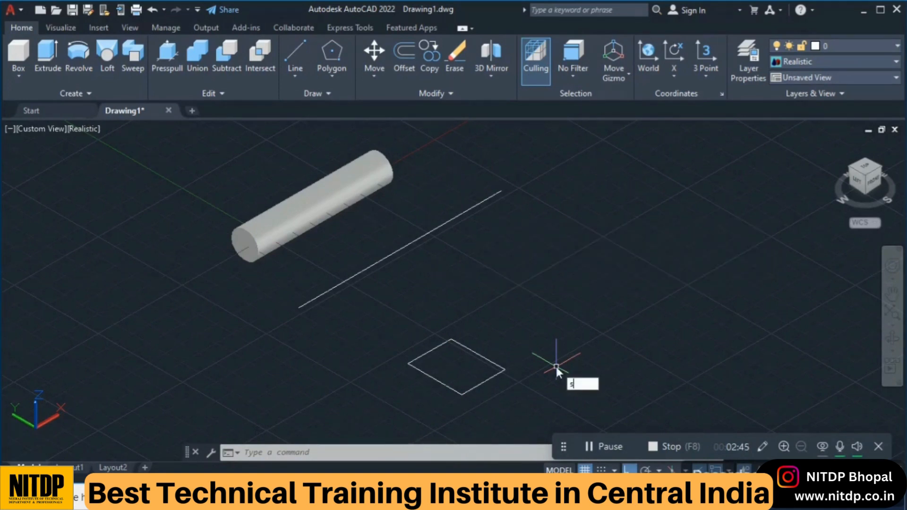
type("w")
key("Return")
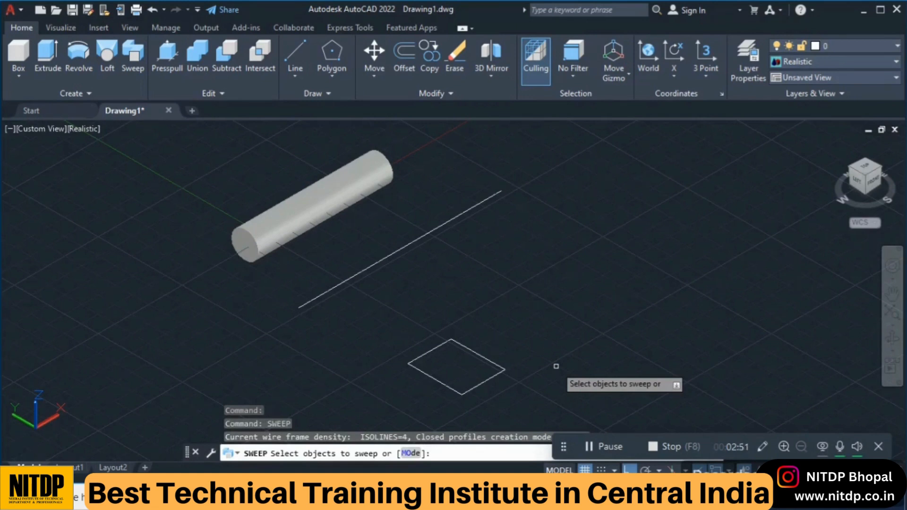
left_click(472, 351)
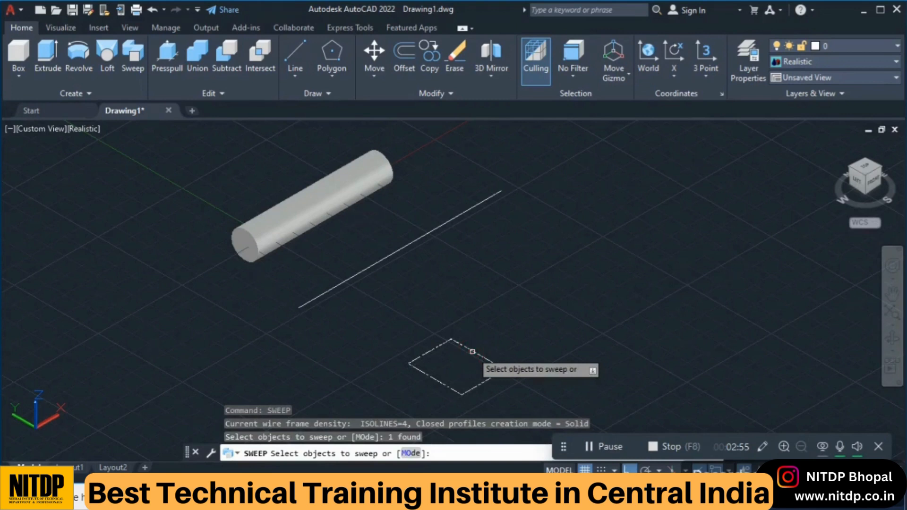
key("Return")
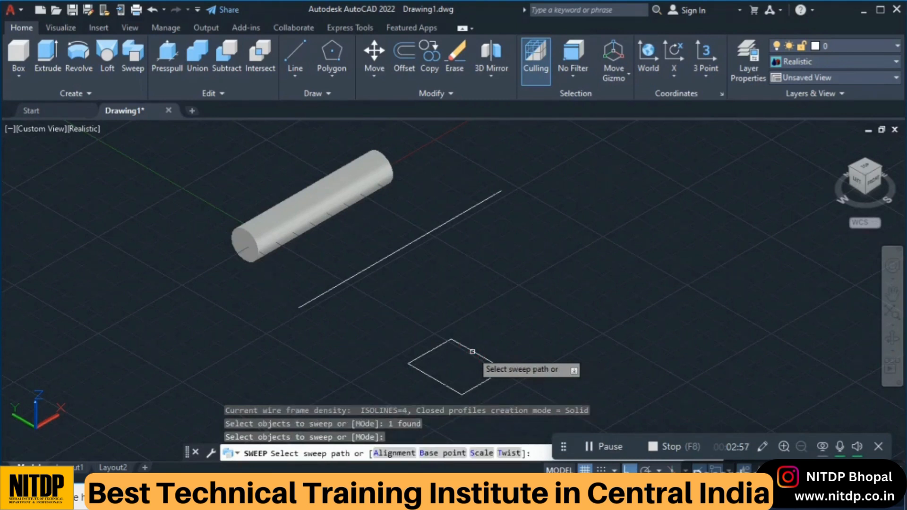
left_click(385, 258)
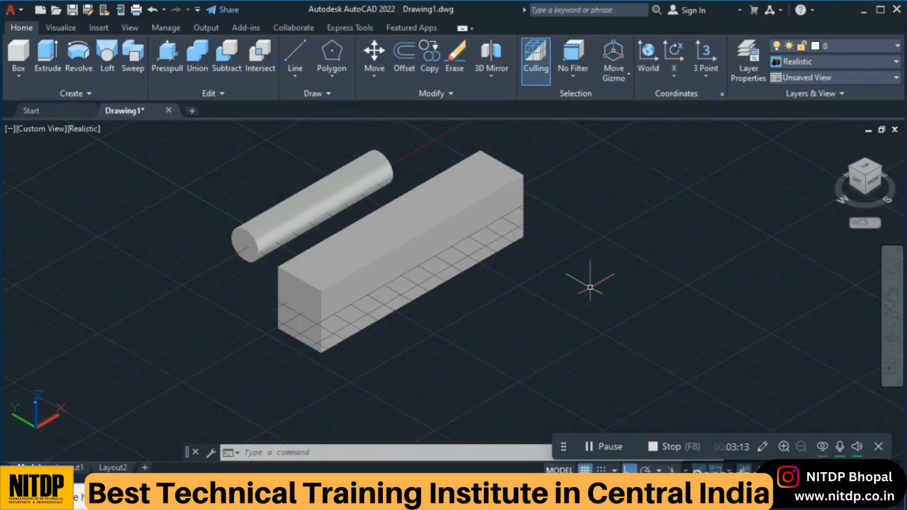
With Ortho mode off, draw a long wavy open spline in the empty space in front of the swept solids.
middle_click_drag(559, 295, 351, 282)
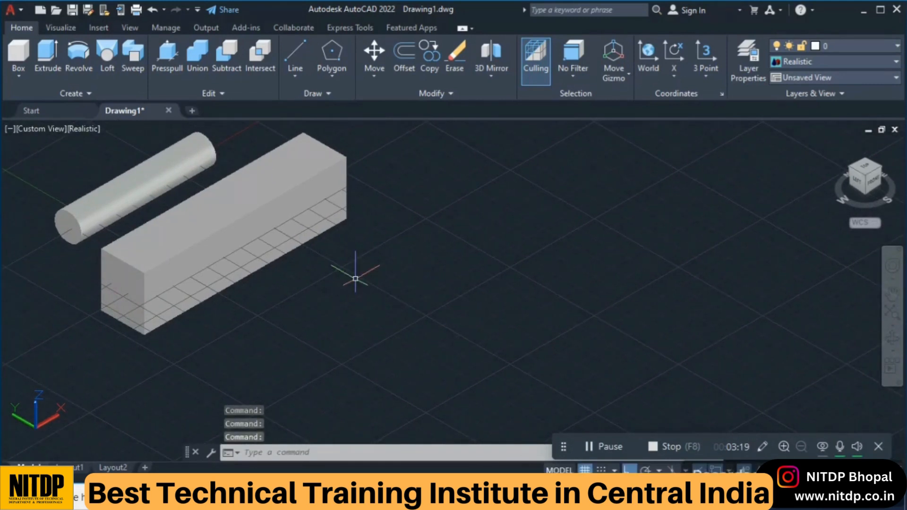
middle_click_drag(358, 308, 318, 299)
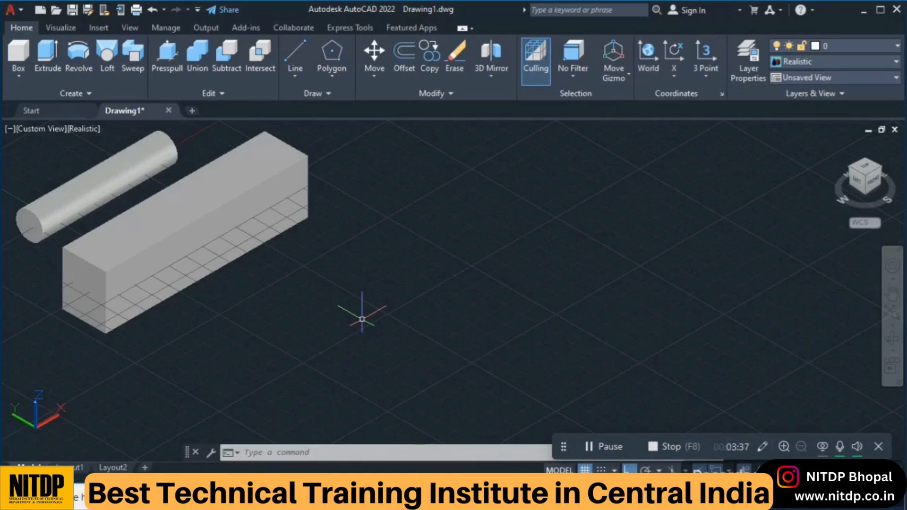
type("spl")
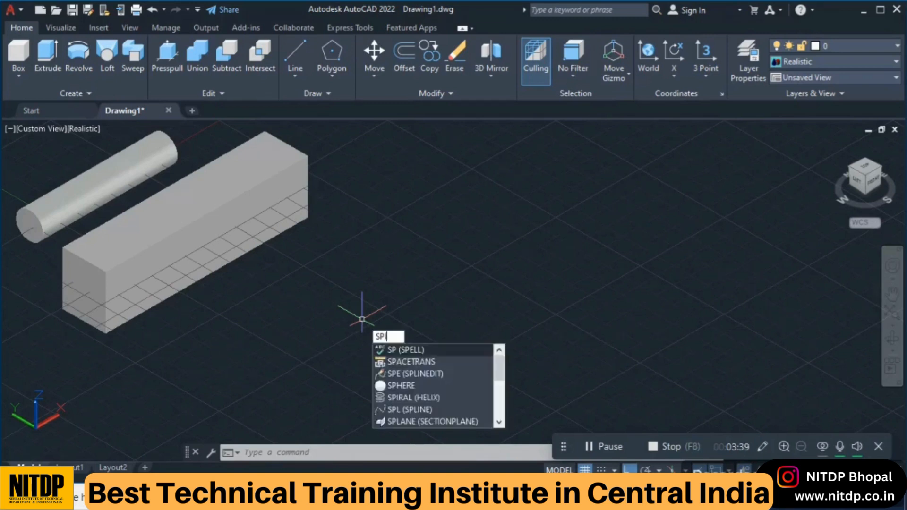
key("Return")
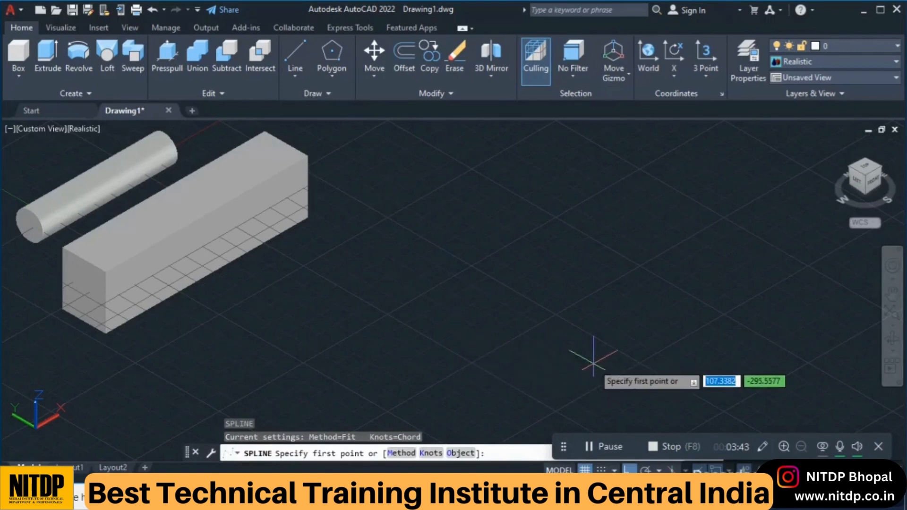
middle_click_drag(573, 370, 601, 359)
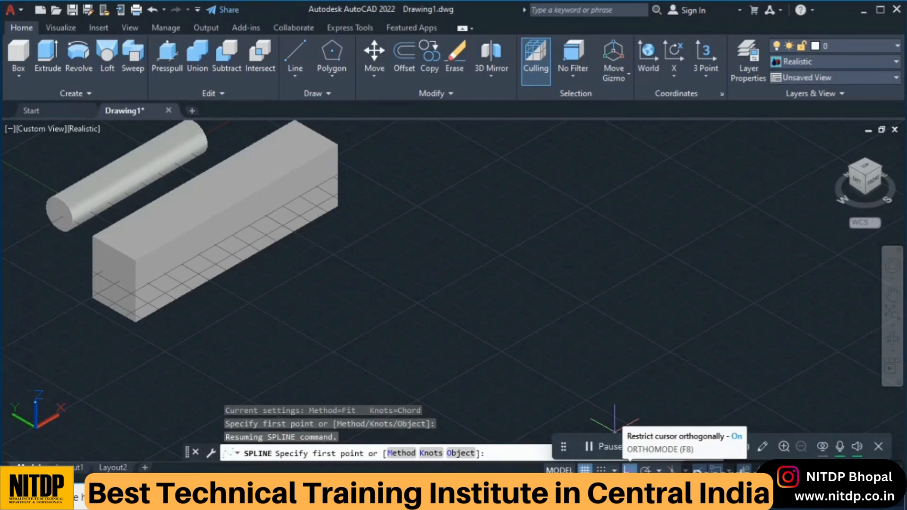
left_click(628, 469)
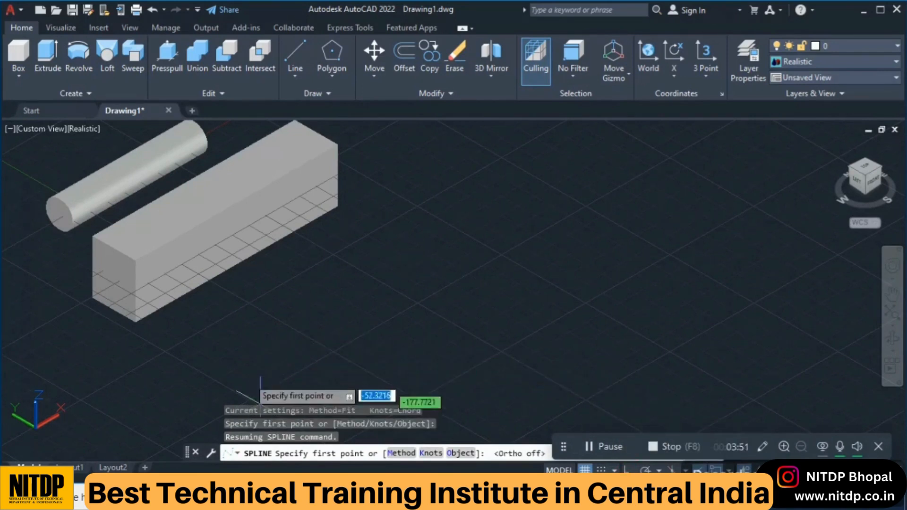
middle_click_drag(242, 368, 222, 318)
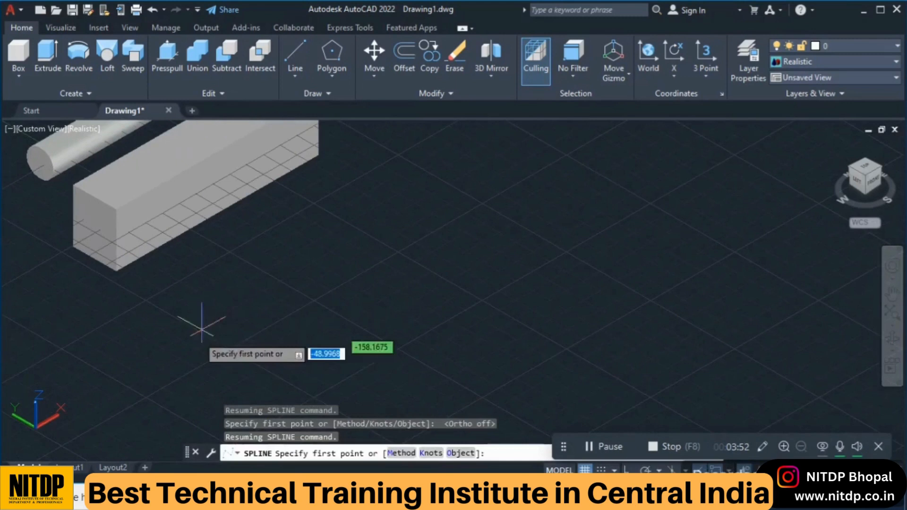
left_click(190, 373)
left_click(280, 259)
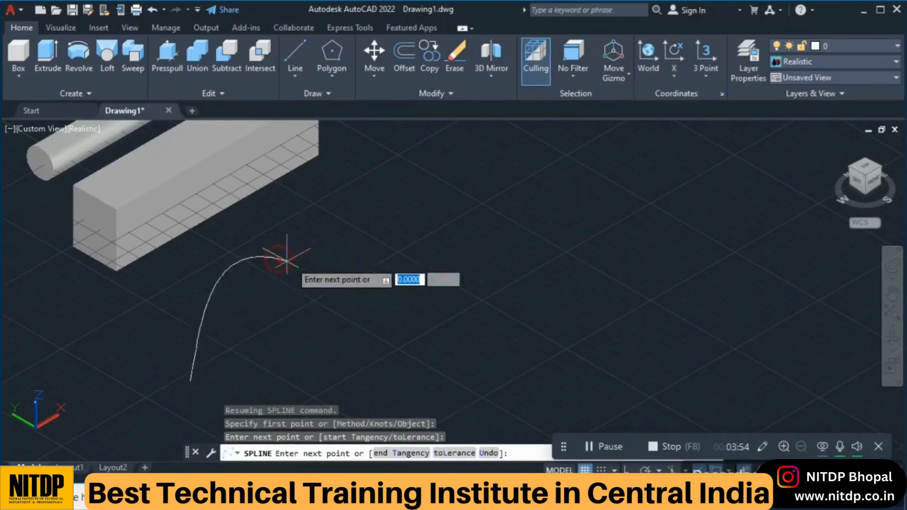
left_click(482, 338)
left_click(656, 161)
middle_click_drag(656, 156, 453, 212)
left_click(610, 176)
middle_click_drag(630, 144, 611, 195)
scroll(612, 196, "down", 1)
left_click(666, 159)
middle_click_drag(717, 178, 637, 208)
left_click(710, 162)
middle_click_drag(727, 157, 667, 225)
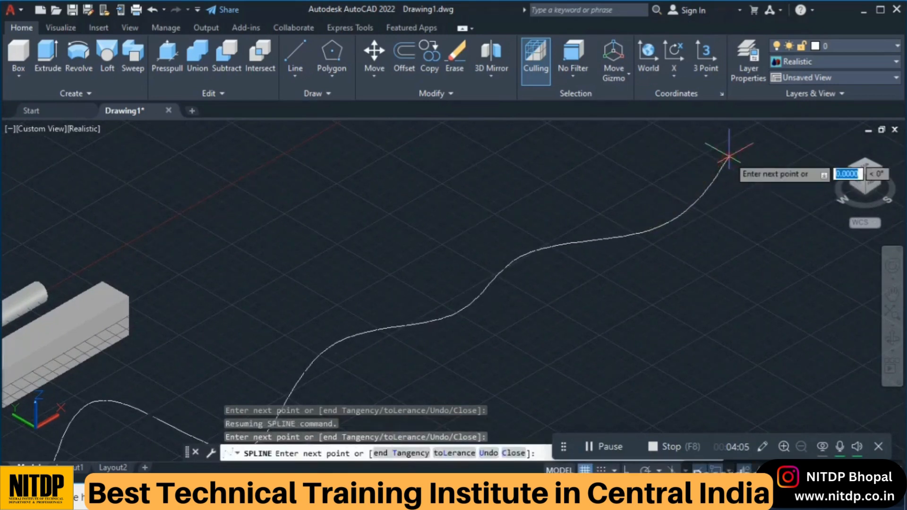
key("Return")
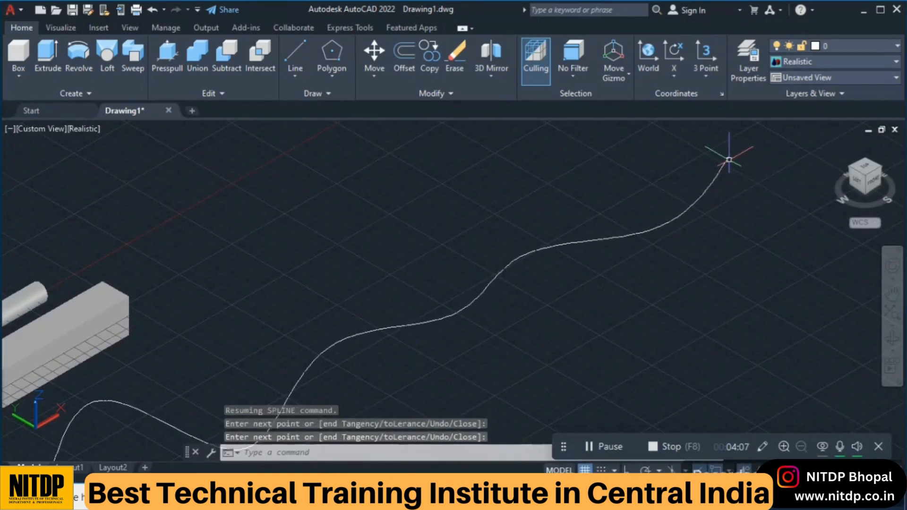
Draw a circle of radius 20 in open space in front of the wavy spline.
middle_click_drag(573, 235, 600, 233)
scroll(600, 233, "down", 3)
middle_click_drag(575, 279, 583, 263)
type("c")
key("Return")
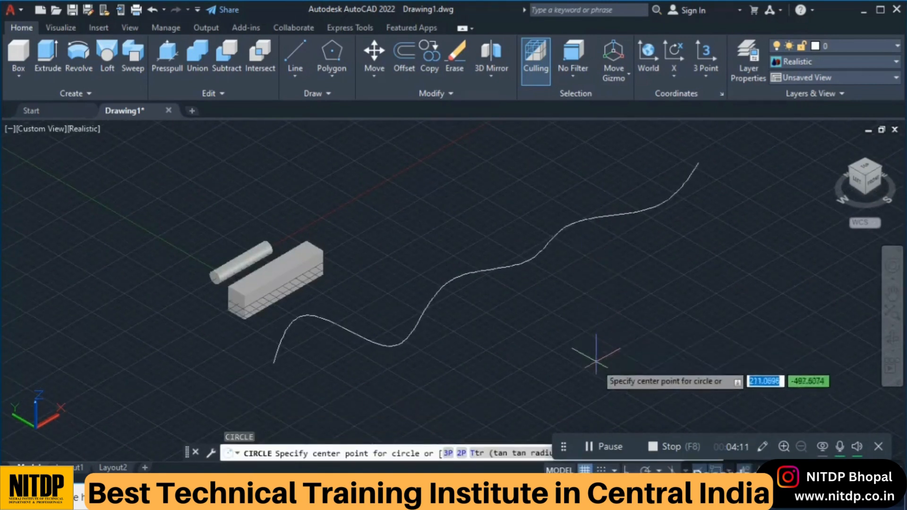
left_click(596, 364)
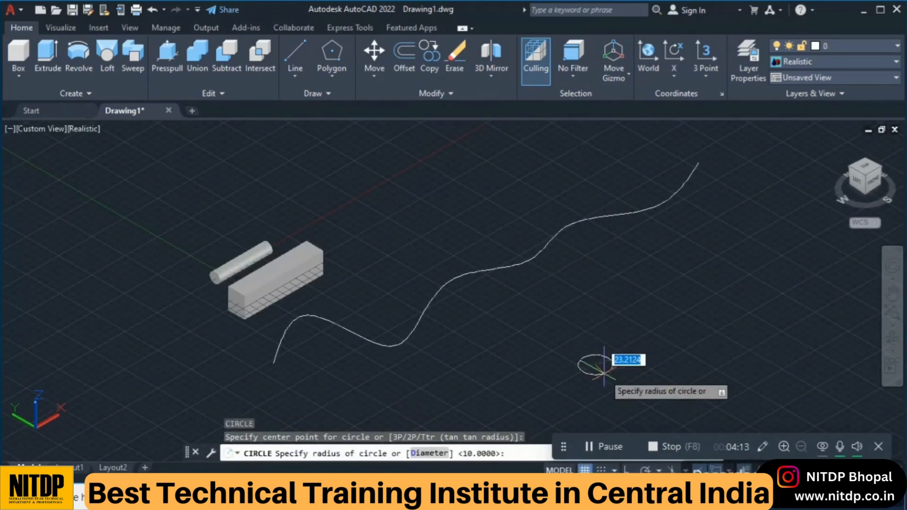
type("20")
key("Return")
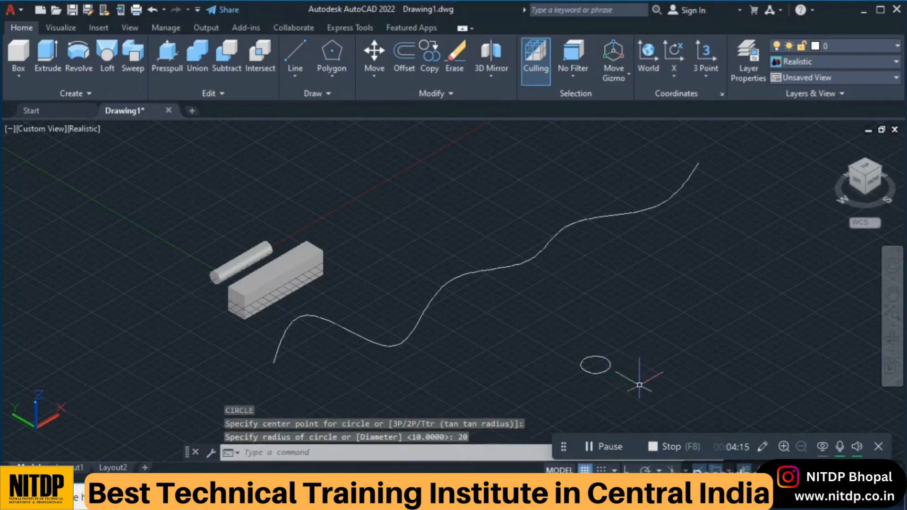
Sweep the radius 20 circle along the wavy spline.
middle_click_drag(639, 385, 640, 361)
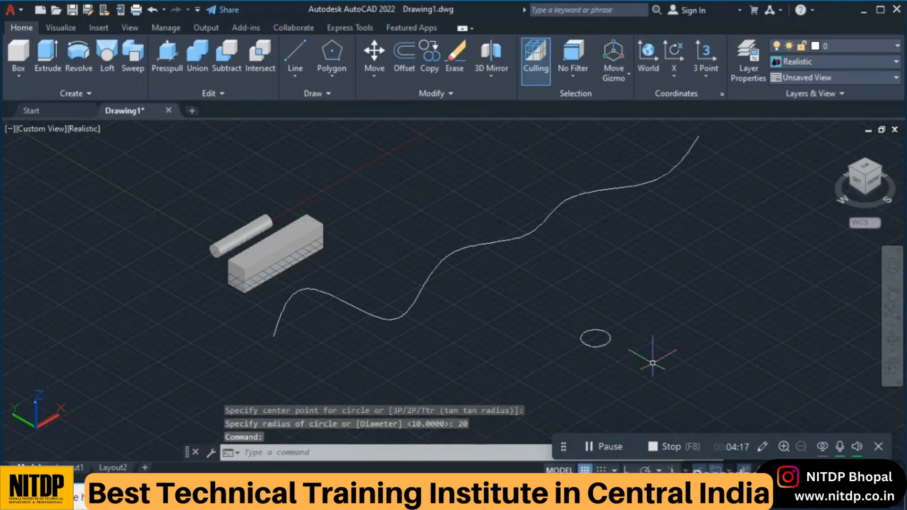
type("sw")
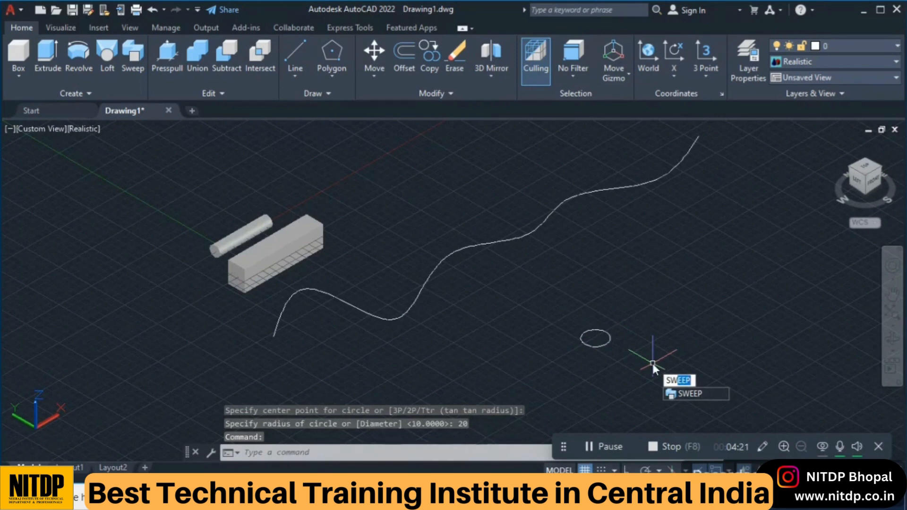
key("Return")
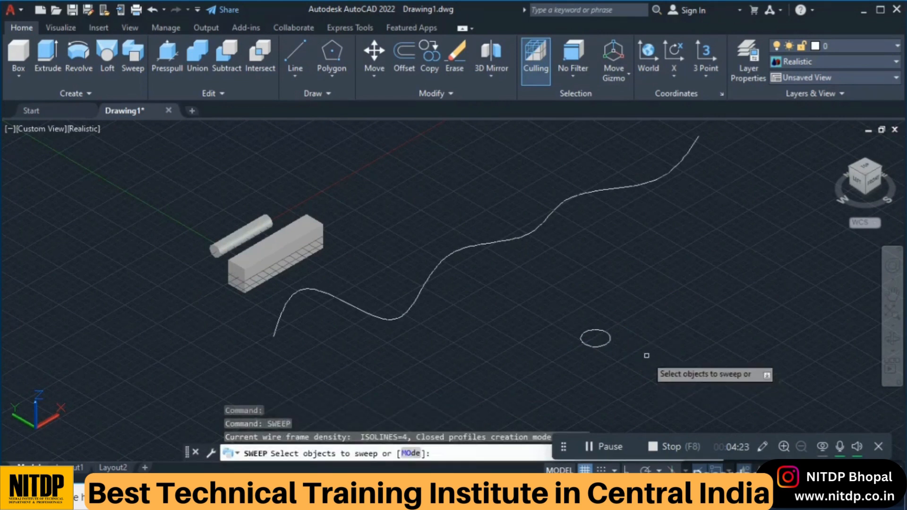
left_click(602, 347)
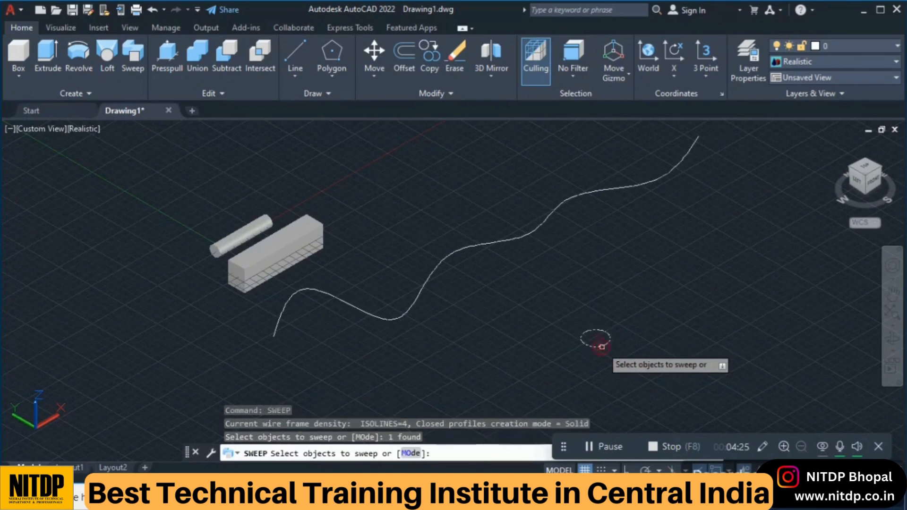
key("Return")
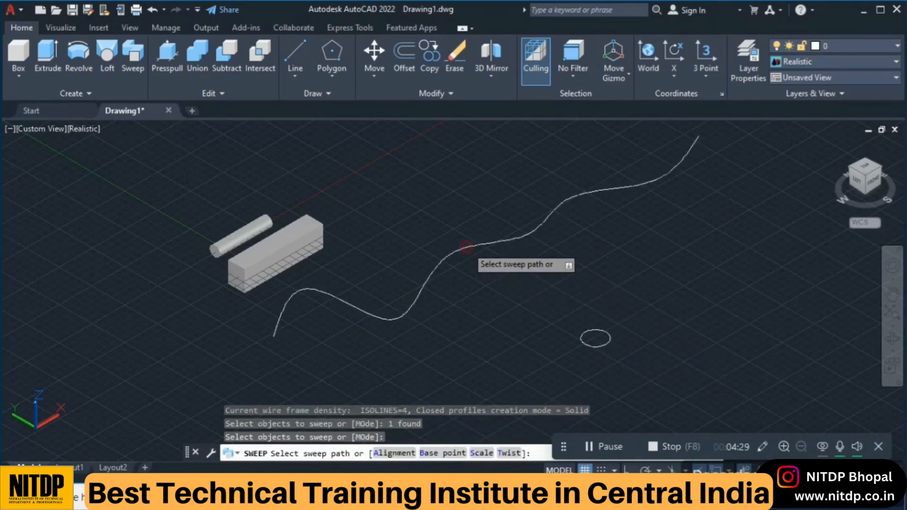
left_click(468, 250)
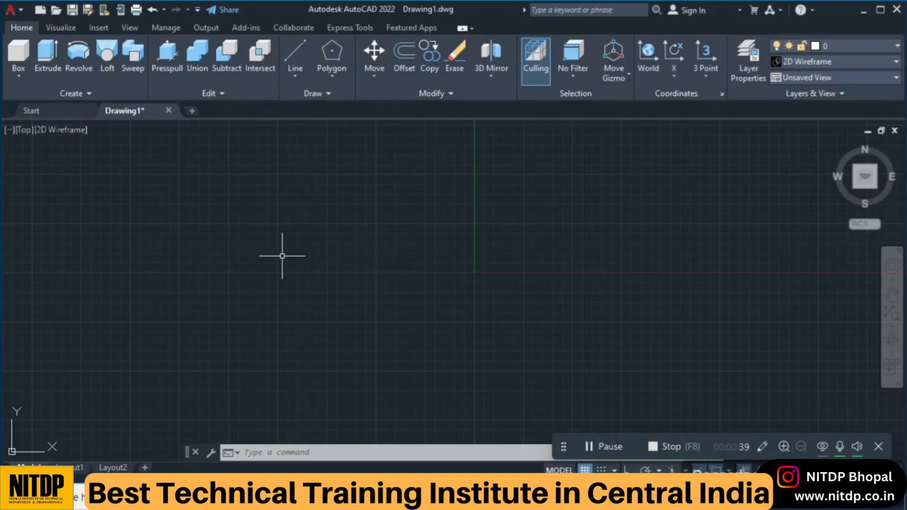
Draw an open wave-shaped spline with four crests across the empty top view, using ten fit points.
type("pl")
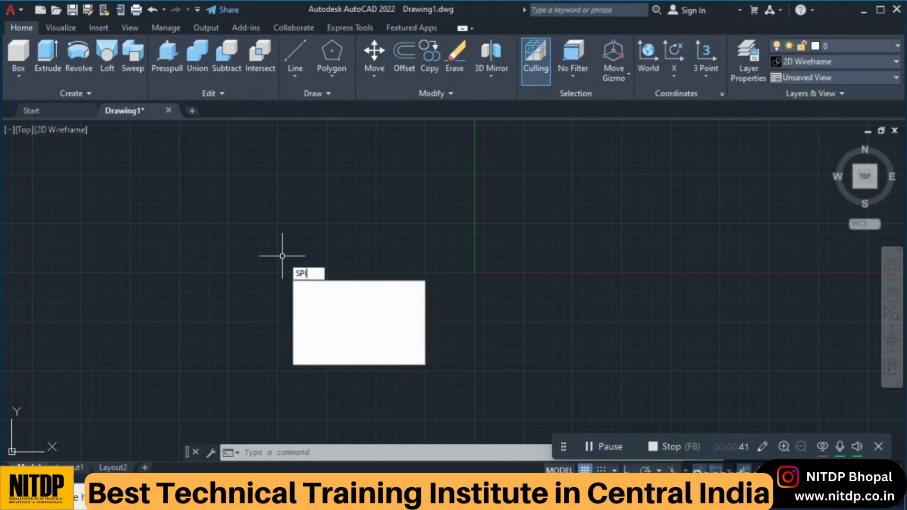
key("Return")
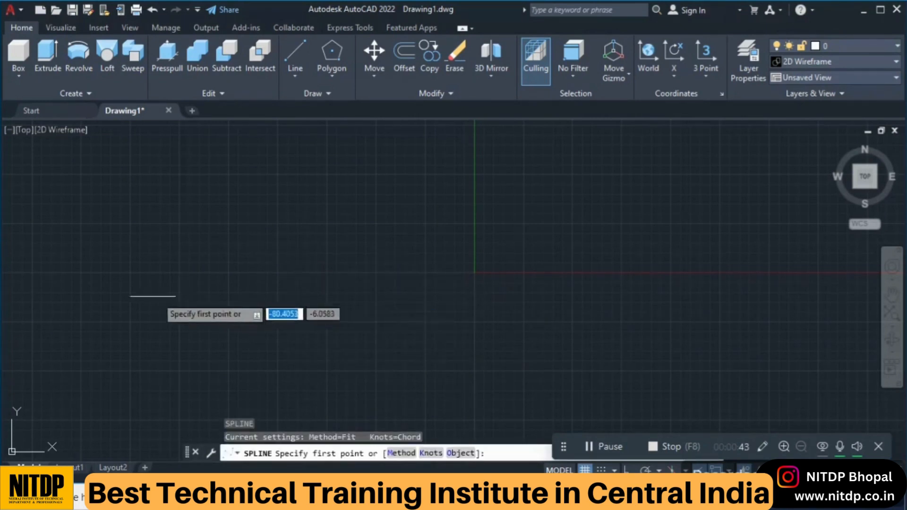
left_click(62, 311)
left_click(185, 218)
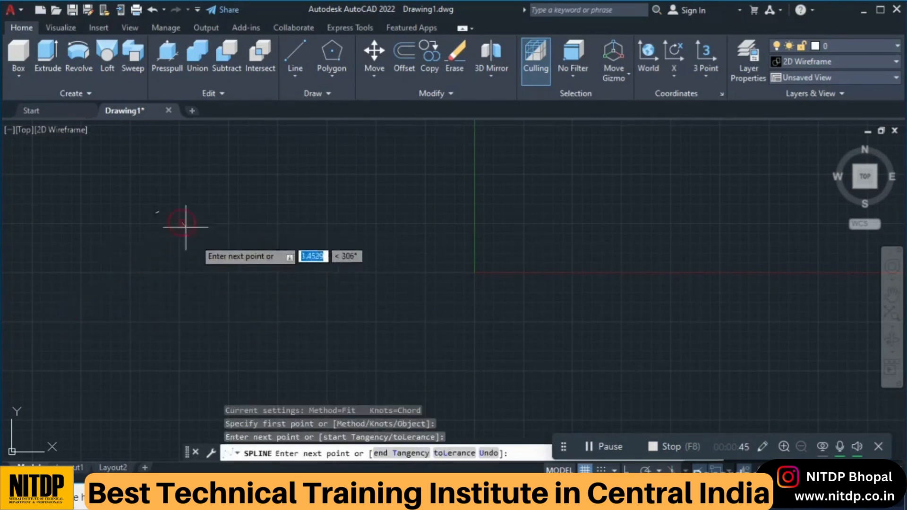
left_click(251, 337)
left_click(339, 198)
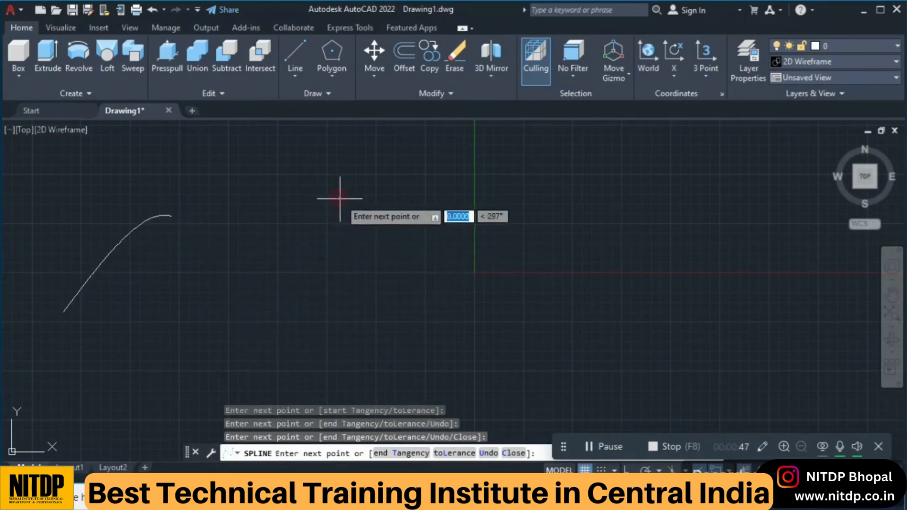
left_click(433, 361)
left_click(520, 181)
left_click(618, 348)
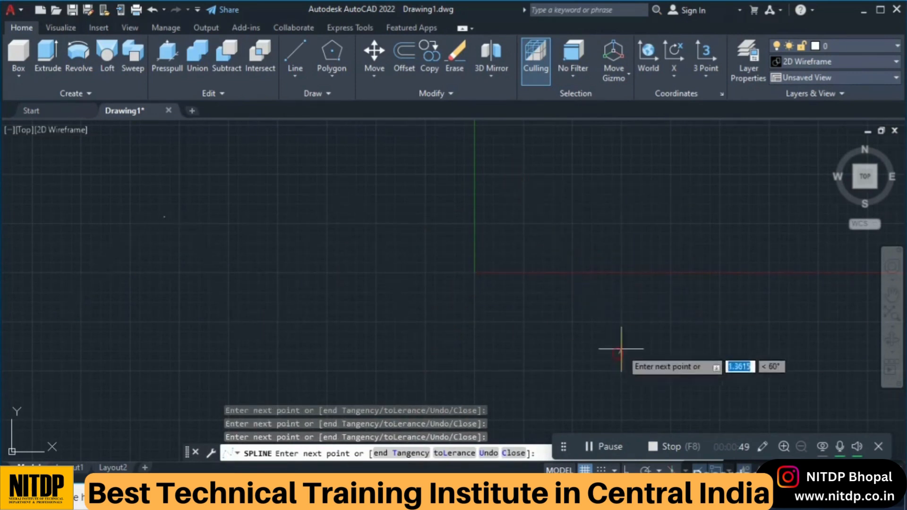
left_click(684, 193)
left_click(748, 306)
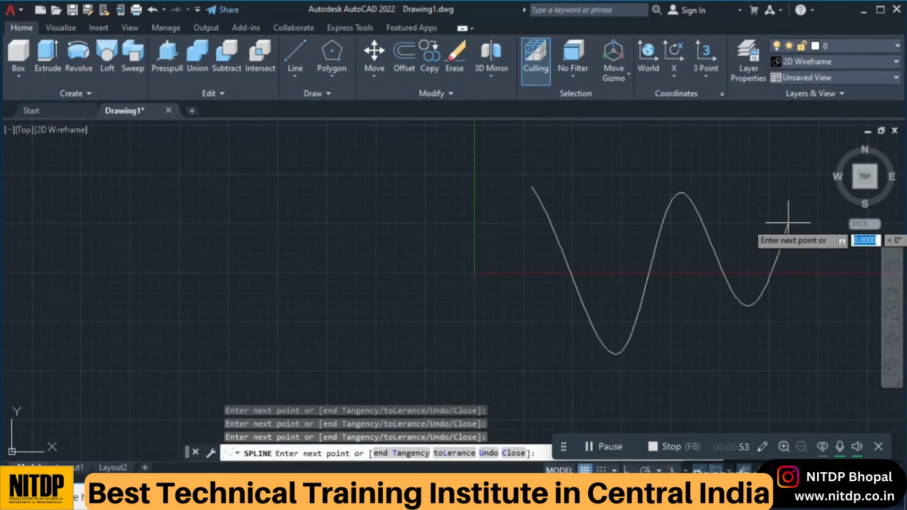
left_click(788, 223)
key("Return")
Draw a circle of radius 15 in the empty space below the start of the four-crest spline.
middle_click_drag(718, 298, 674, 248)
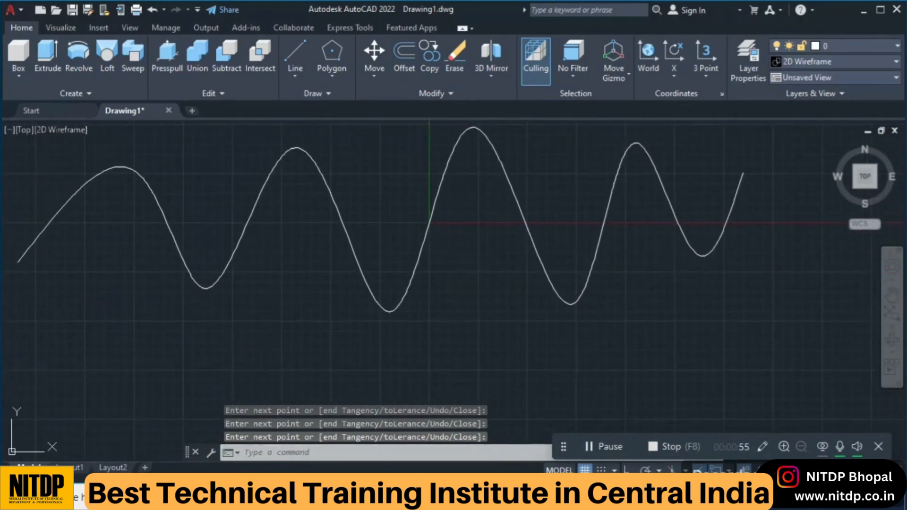
scroll(674, 250, "down", 2)
mouse_move(628, 272)
middle_mouse_down()
mouse_move(594, 276)
mouse_move(574, 297)
middle_mouse_up()
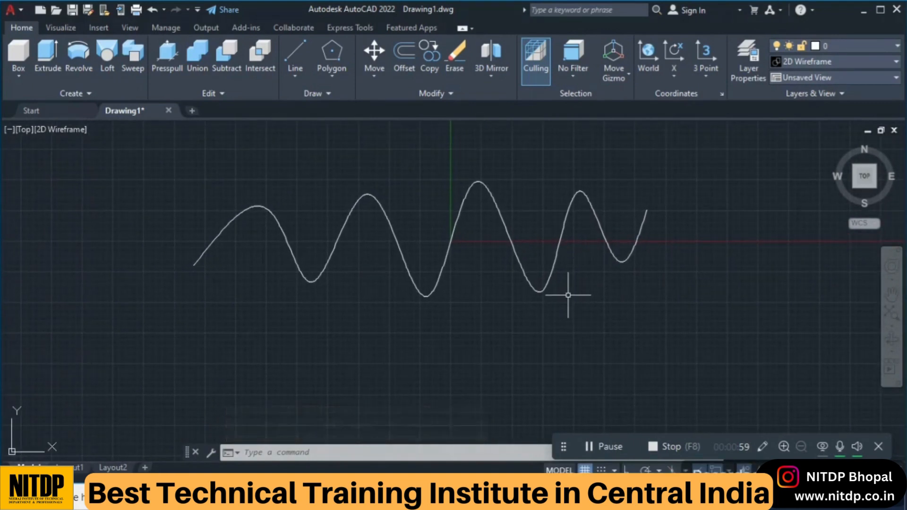
type("c")
key("Escape")
type("c")
key("Return")
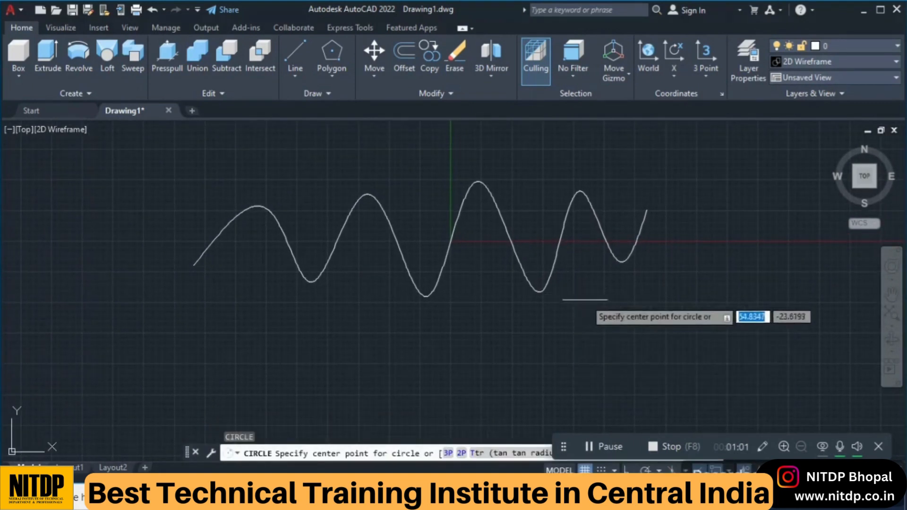
left_click(204, 379)
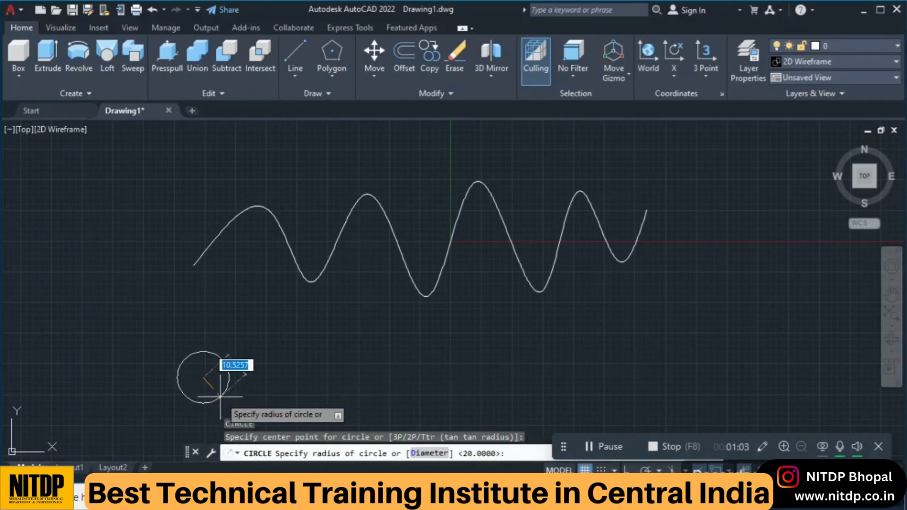
type("15")
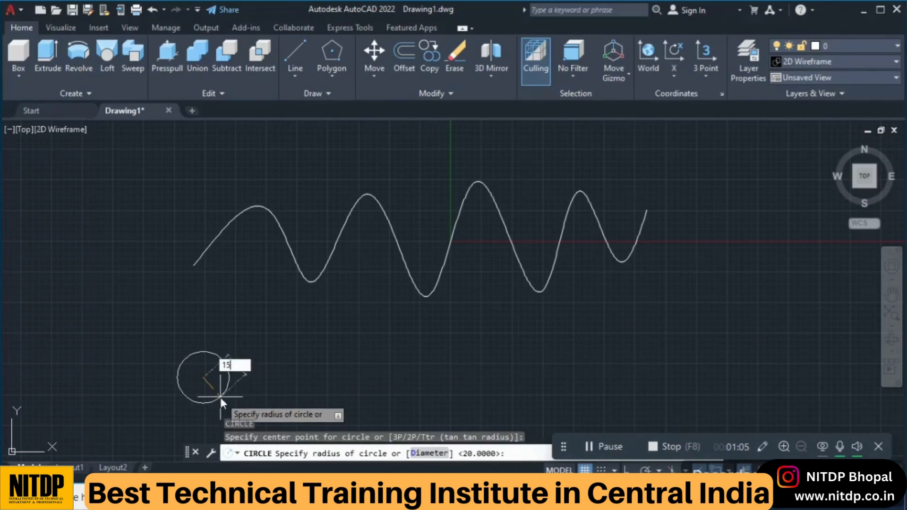
key("Return")
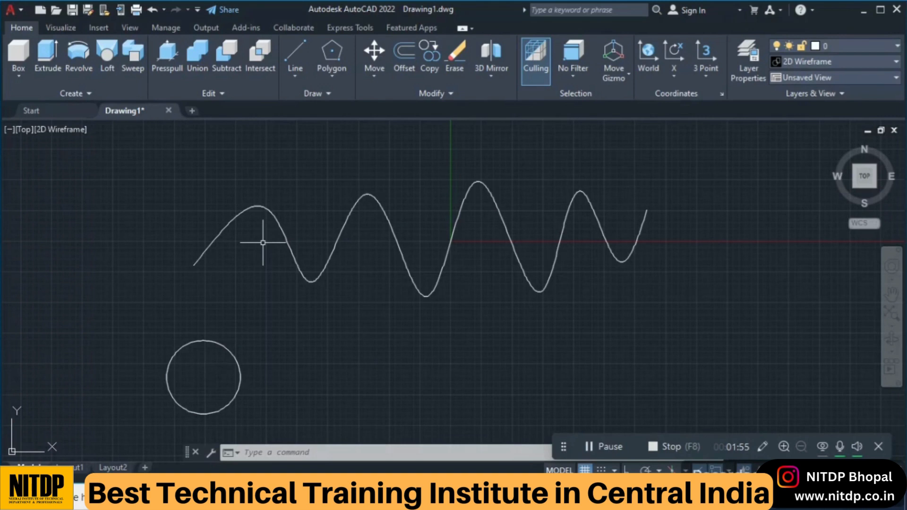
Erase the four-crest spline and the radius 15 circle.
left_click(600, 302)
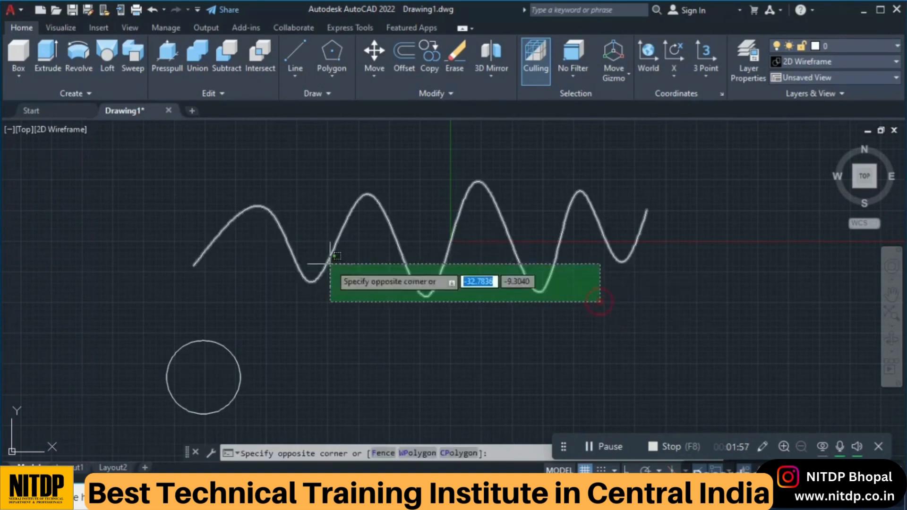
left_click(94, 204)
left_click(249, 355)
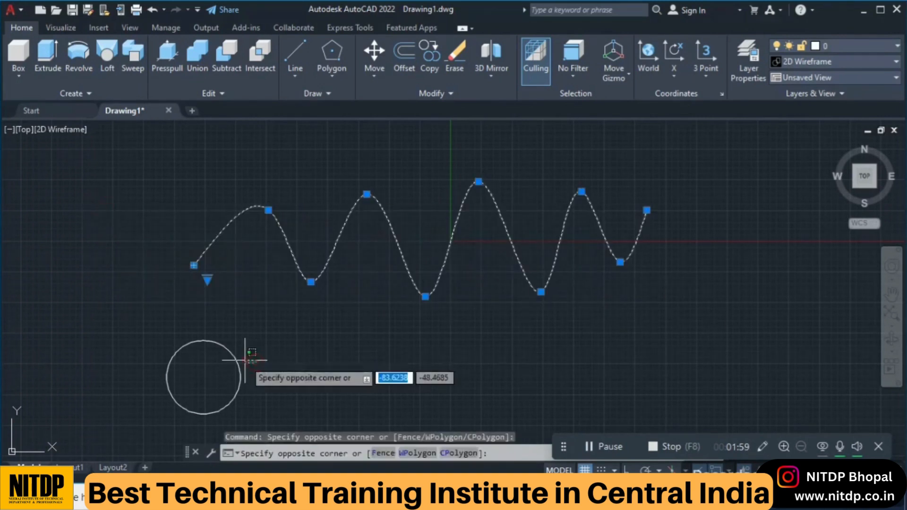
left_click(203, 340)
key("Delete")
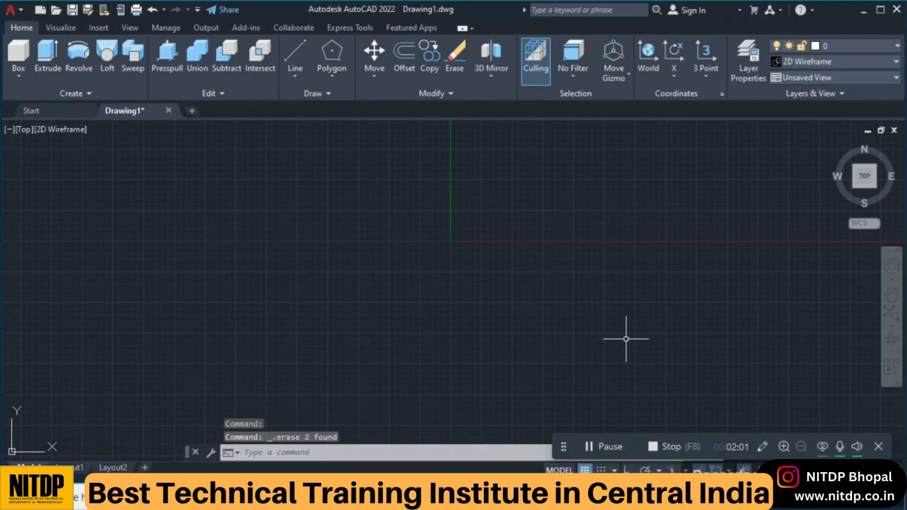
Draw a long, gently waving open spline with two crests across the empty top view, using six fit points.
type("spl")
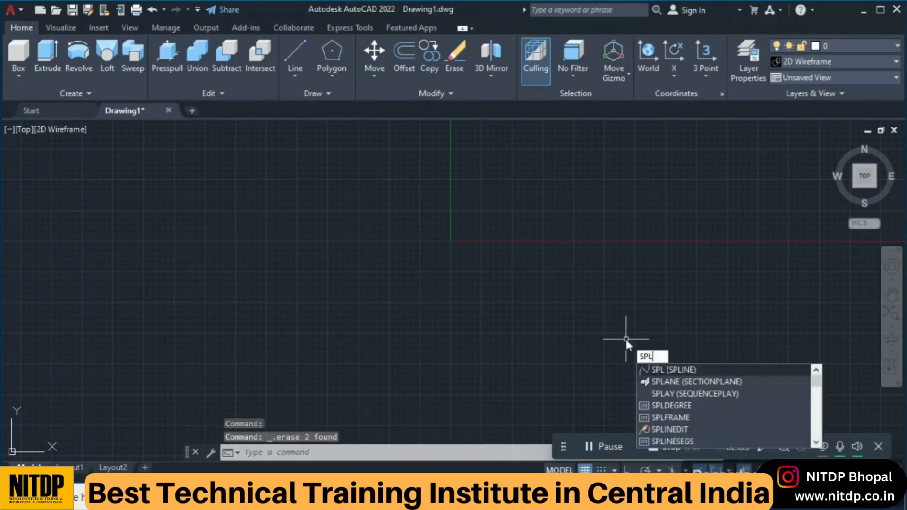
key("Return")
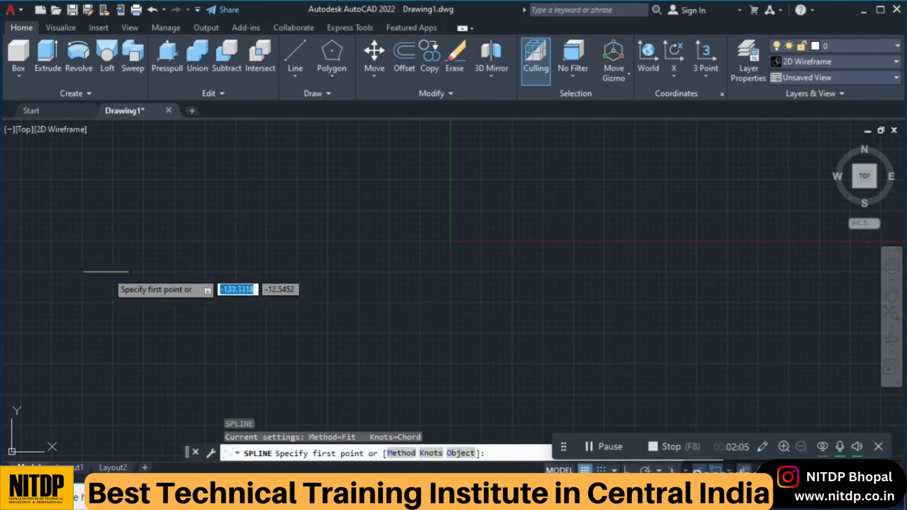
left_click(81, 292)
left_click(199, 207)
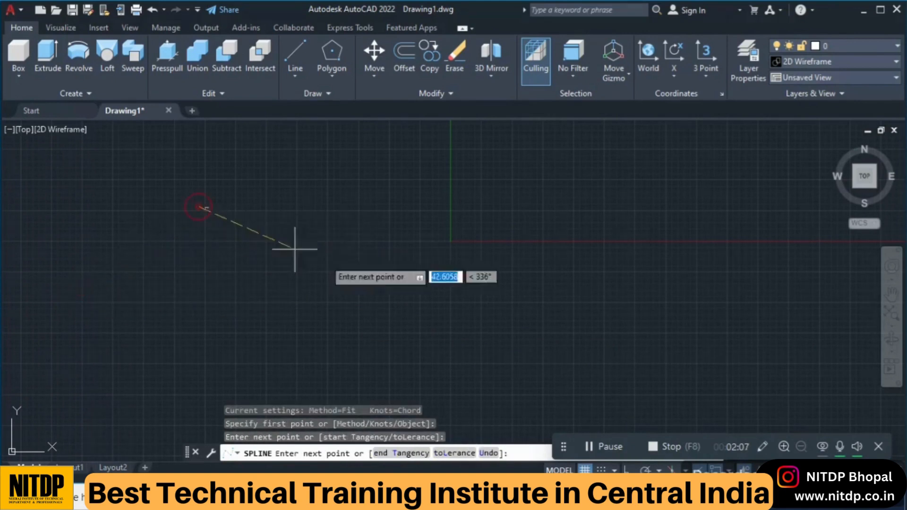
left_click(411, 324)
left_click(637, 199)
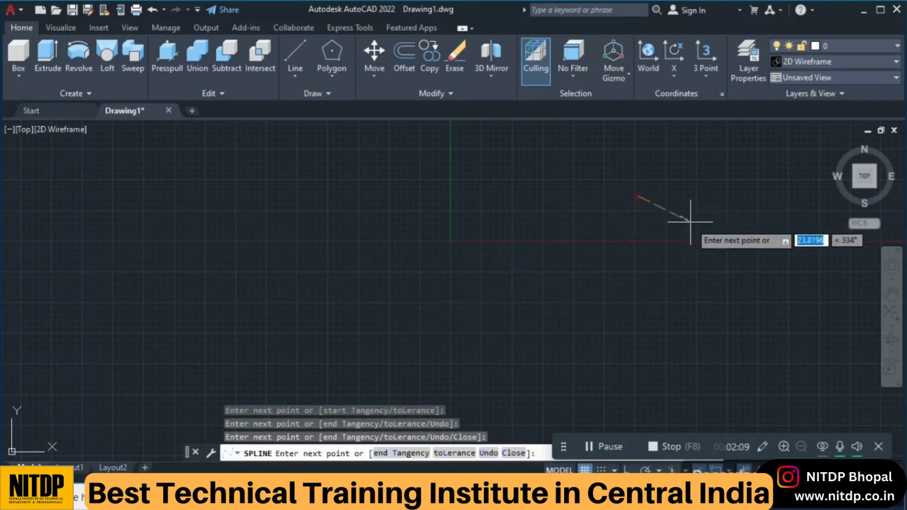
middle_click_drag(694, 217, 486, 233)
left_click(665, 304)
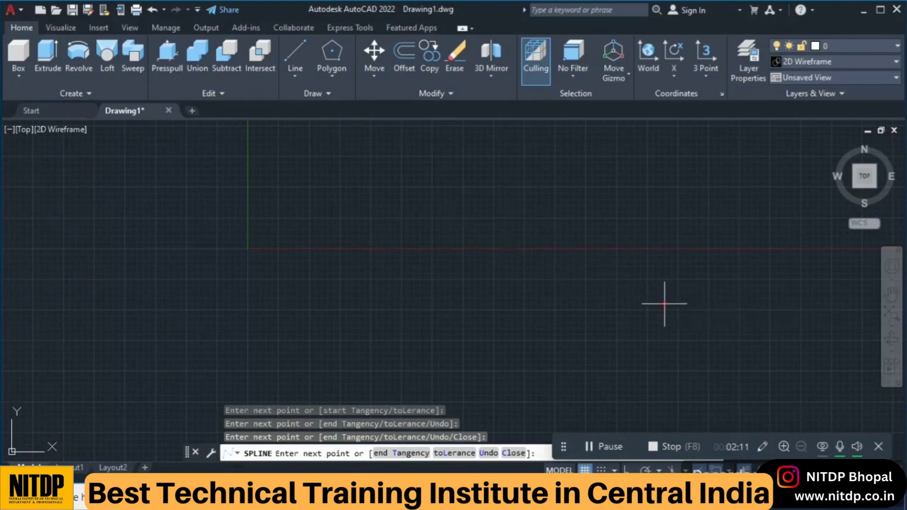
left_click(786, 191)
key("Return")
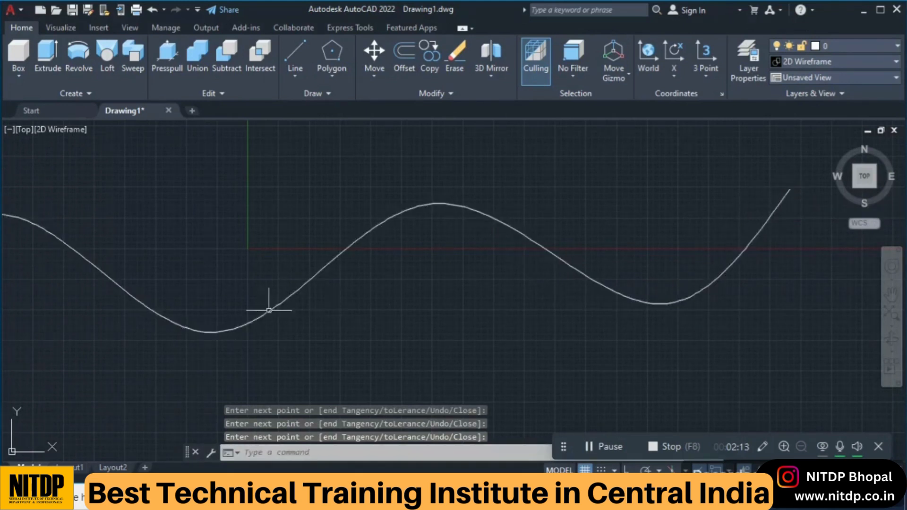
middle_click_drag(268, 310, 346, 286)
scroll(347, 287, "down", 2)
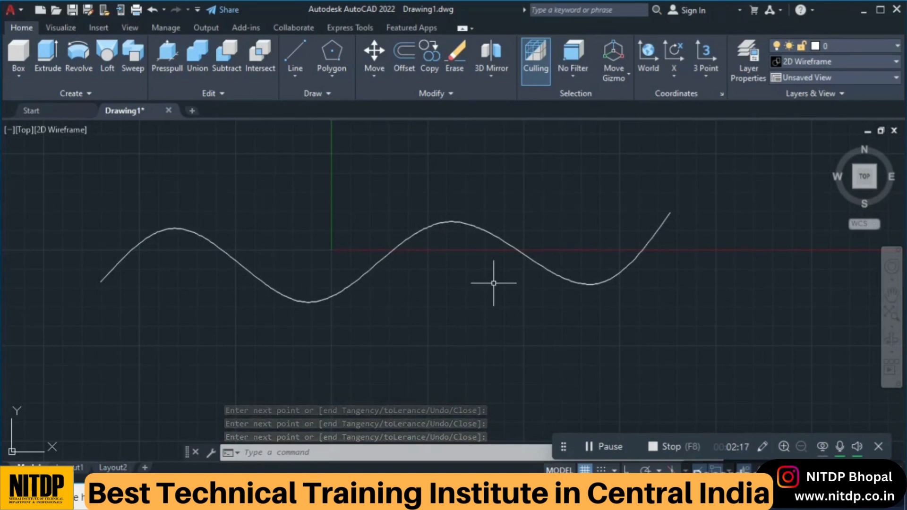
Draw a circle of radius 10 in the empty space below the first crest of the spline.
type("c")
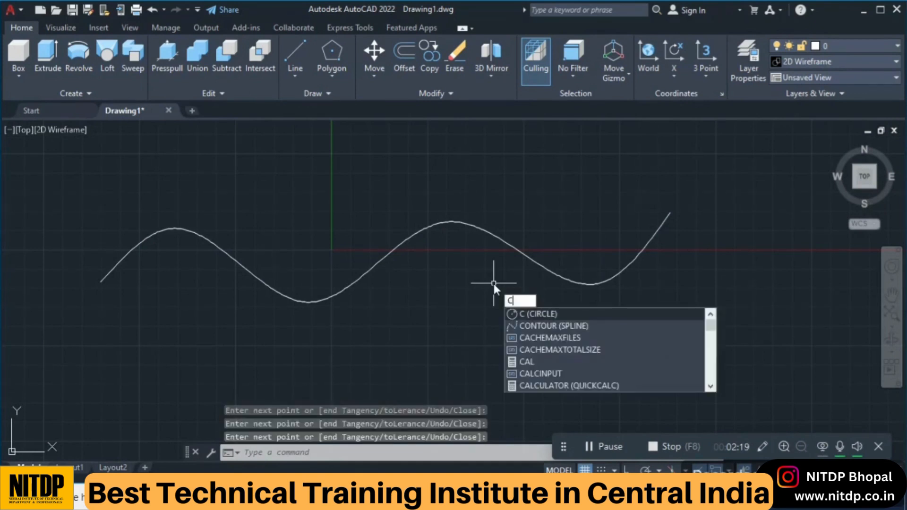
key("Return")
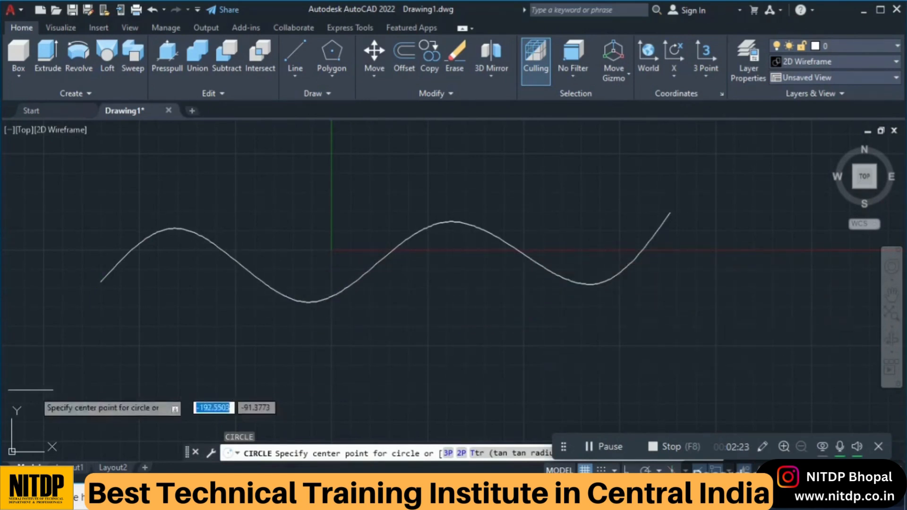
middle_click_drag(124, 394, 133, 357)
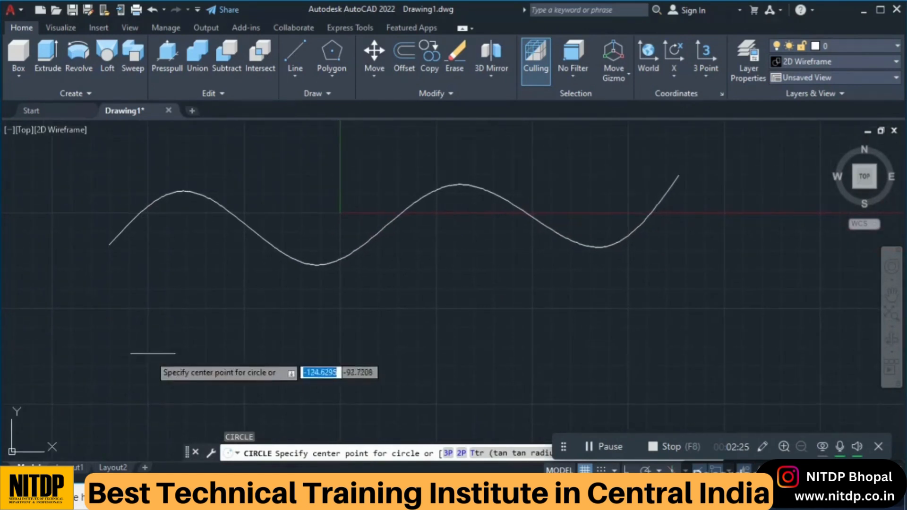
left_click(176, 357)
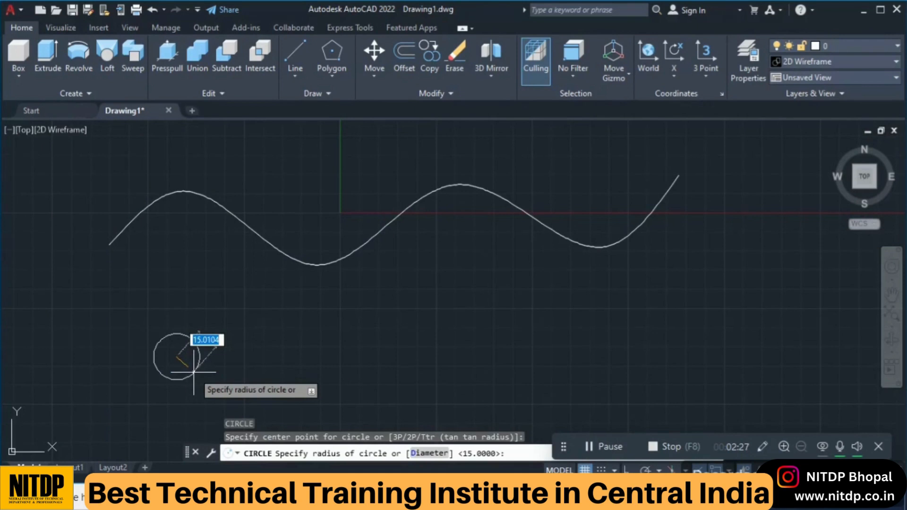
type("10")
key("Return")
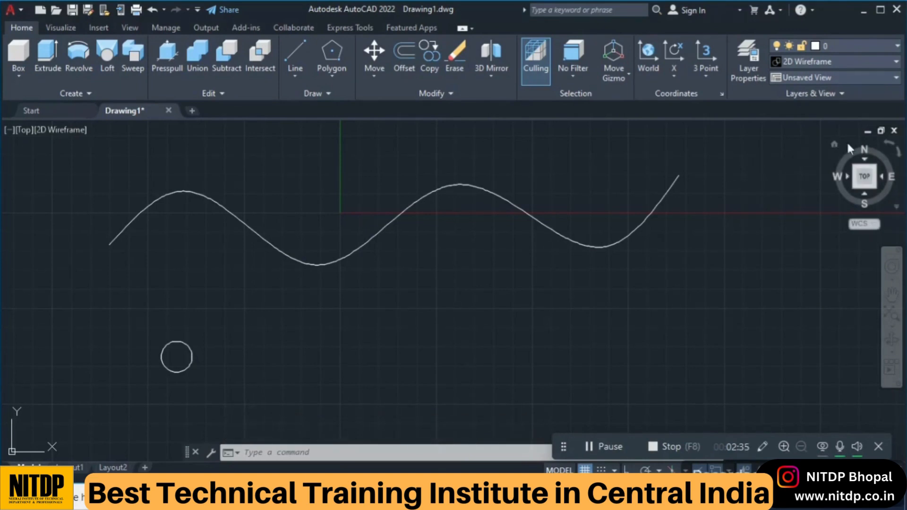
Switch from the top view to the home 3D view and frame the spline and circle.
left_click(835, 144)
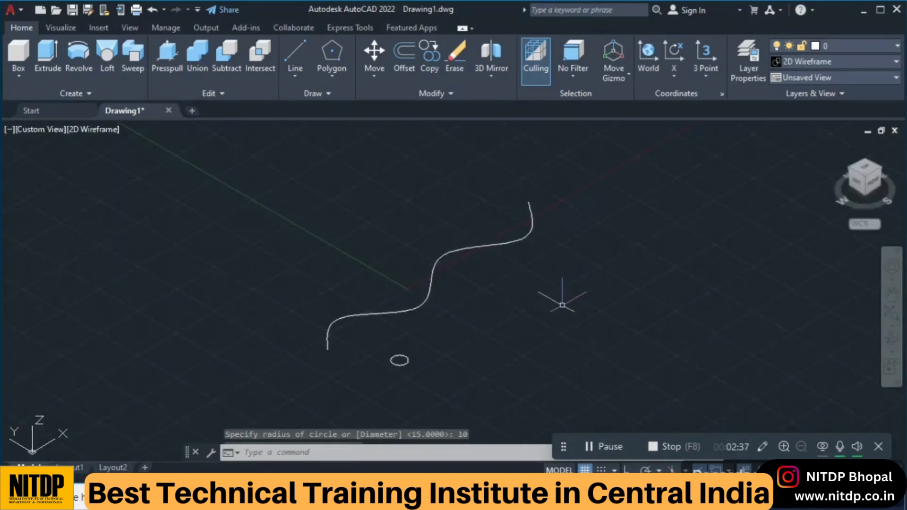
scroll(428, 276, "up", 1)
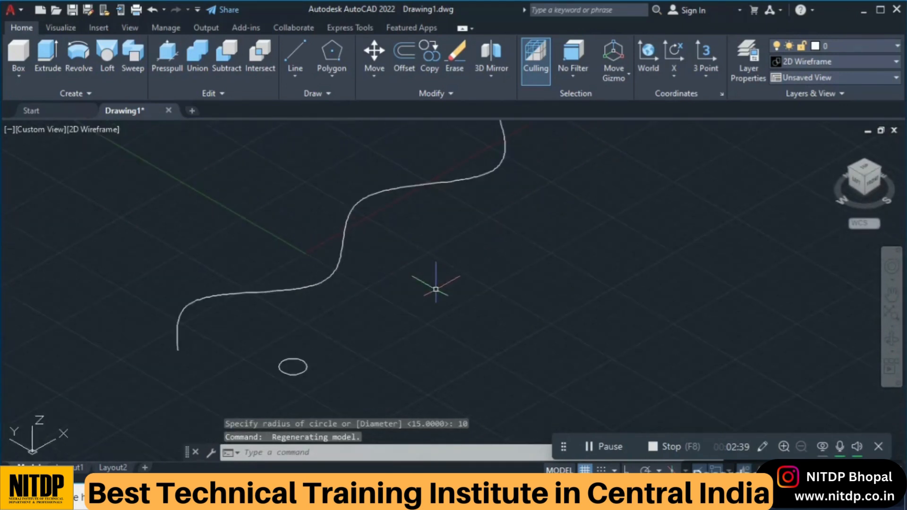
middle_click_drag(436, 288, 407, 312)
scroll(407, 312, "down", 1)
Sweep the radius 10 circle along the two-crest spline.
type("sw")
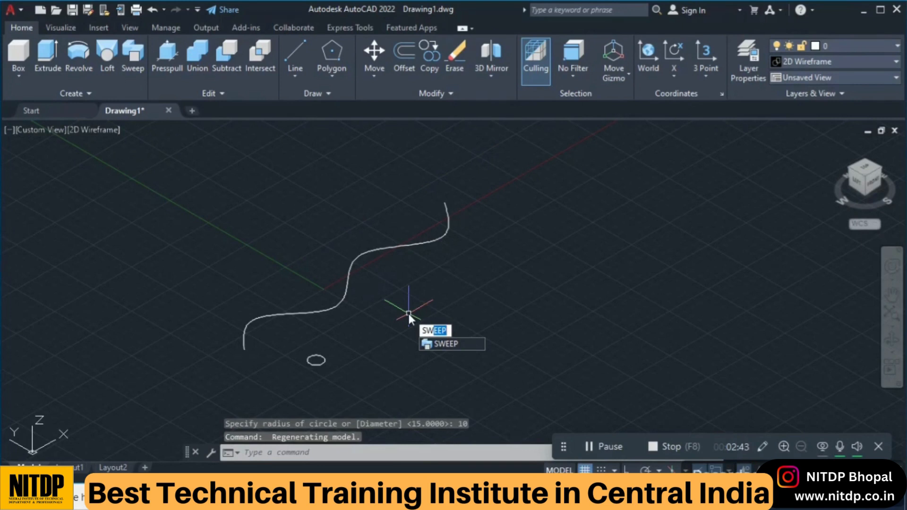
key("Return")
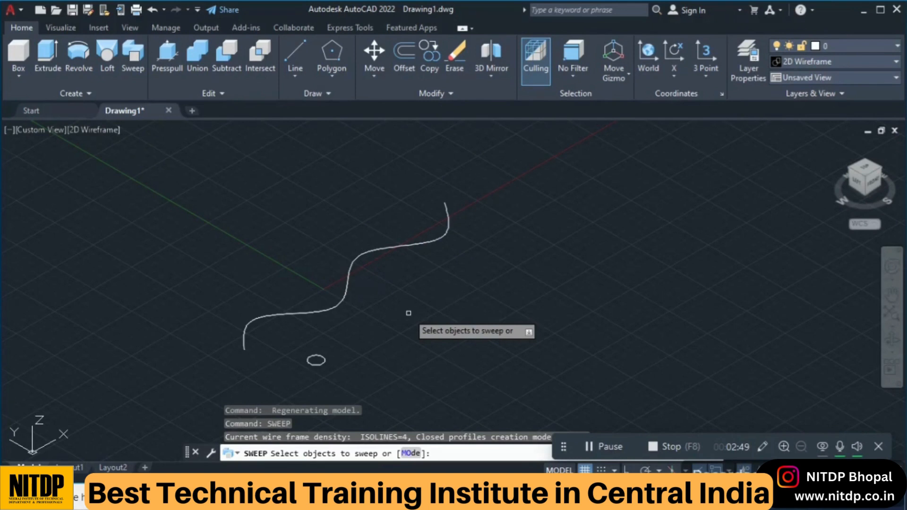
left_click(324, 361)
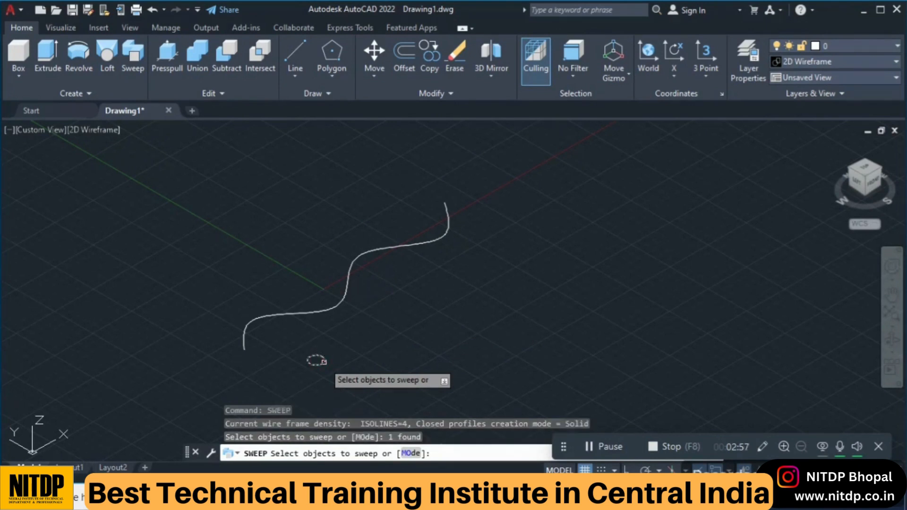
key("Return")
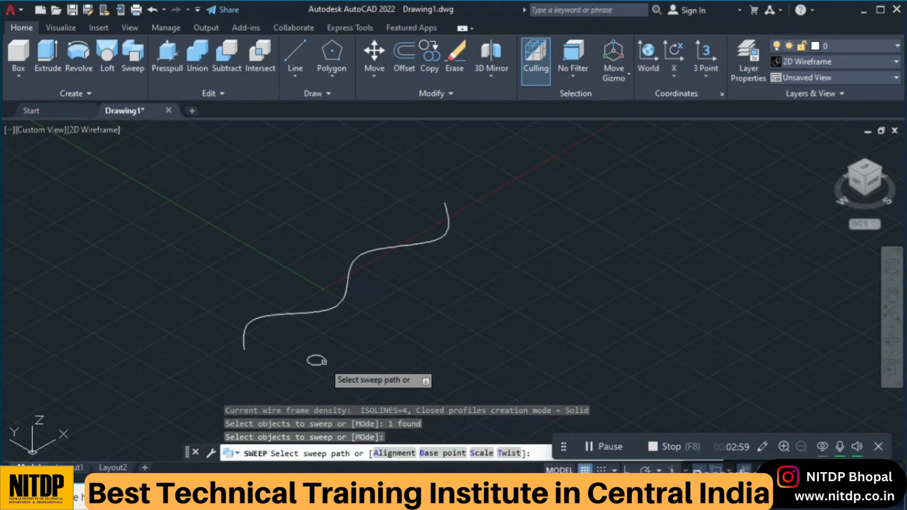
left_click(316, 313)
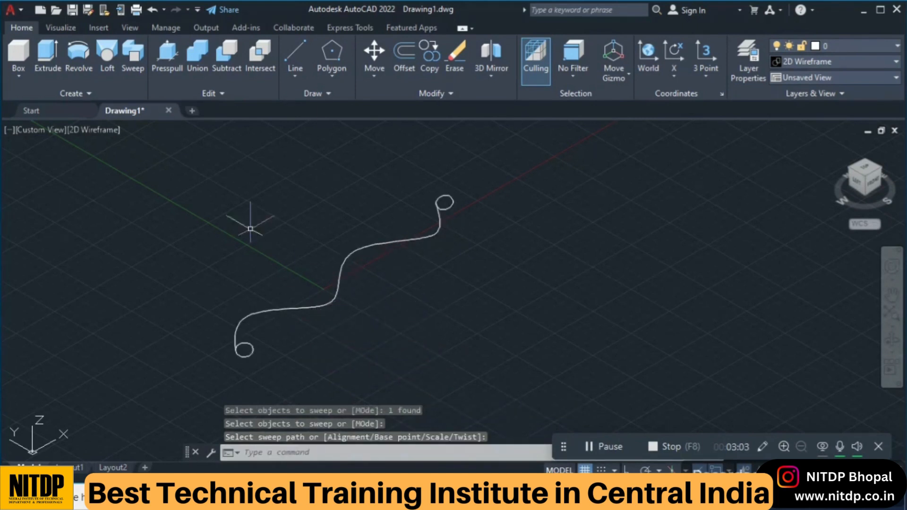
Set the visual style to Realistic and inspect the swept wavy solid.
left_click(87, 128)
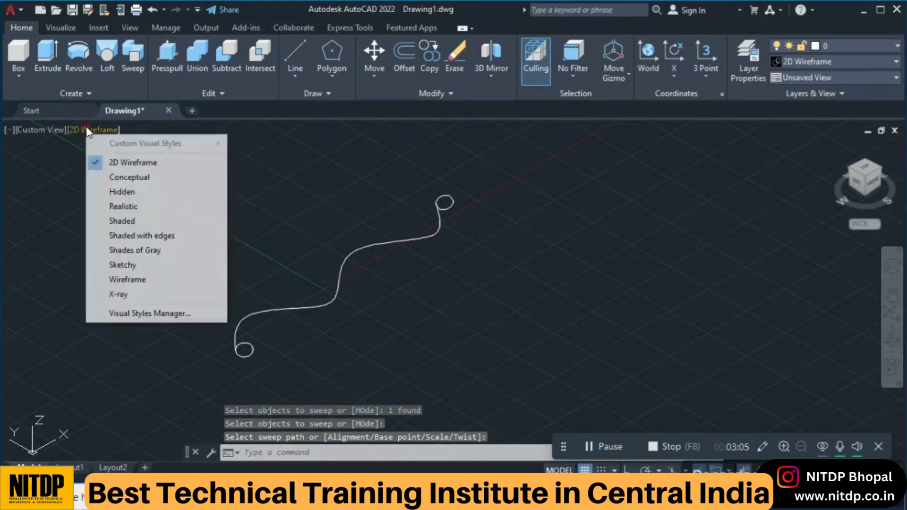
left_click(118, 206)
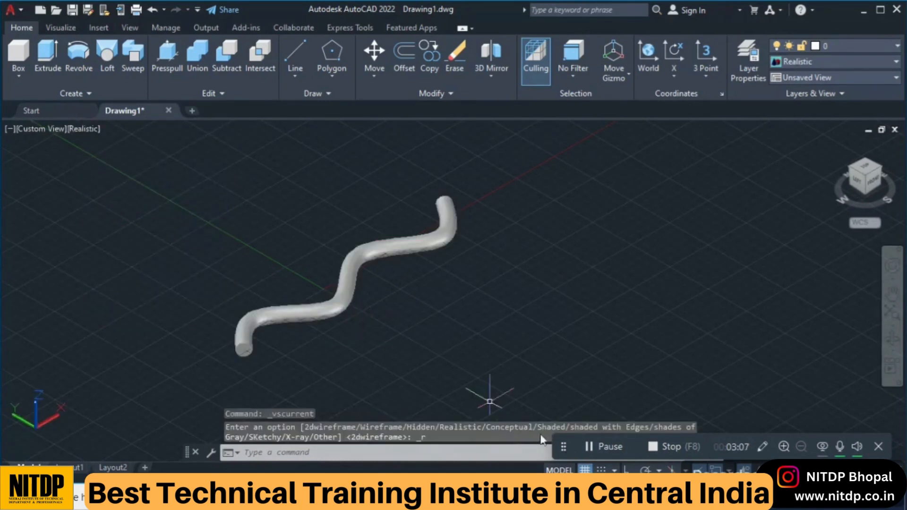
scroll(411, 340, "up", 4)
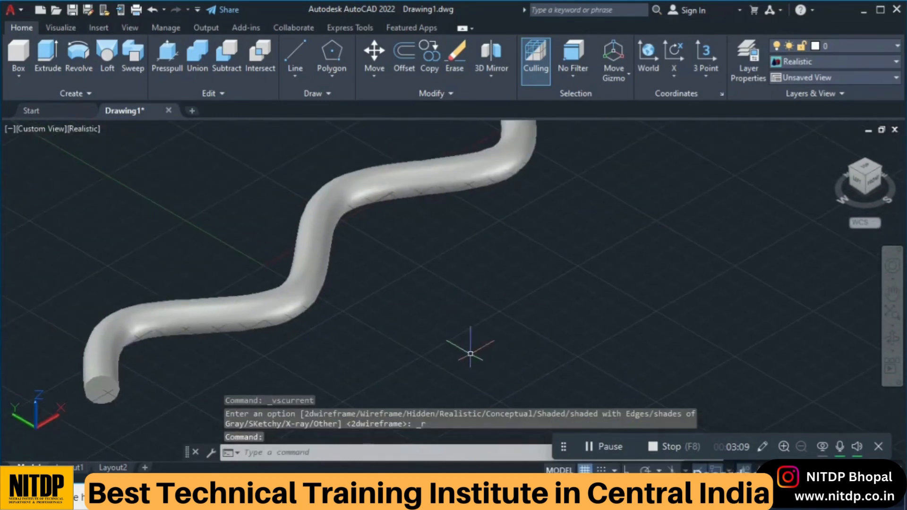
scroll(470, 353, "down", 3)
middle_click_drag(466, 347, 359, 288)
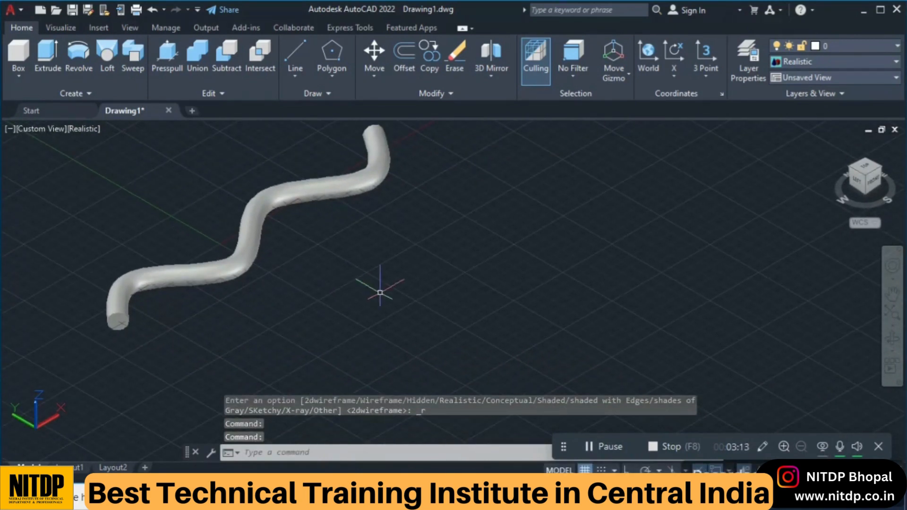
mouse_move(330, 263)
middle_mouse_down()
mouse_move(371, 289)
mouse_move(417, 291)
middle_mouse_up()
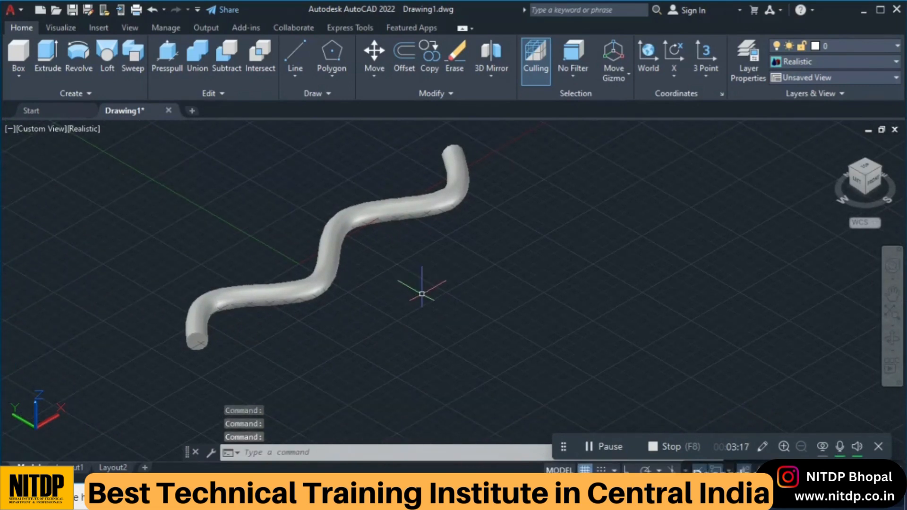
Undo the view changes, the Realistic visual style and the sweep of the radius 10 circle.
key("ctrl+z")
key("ctrl+z")
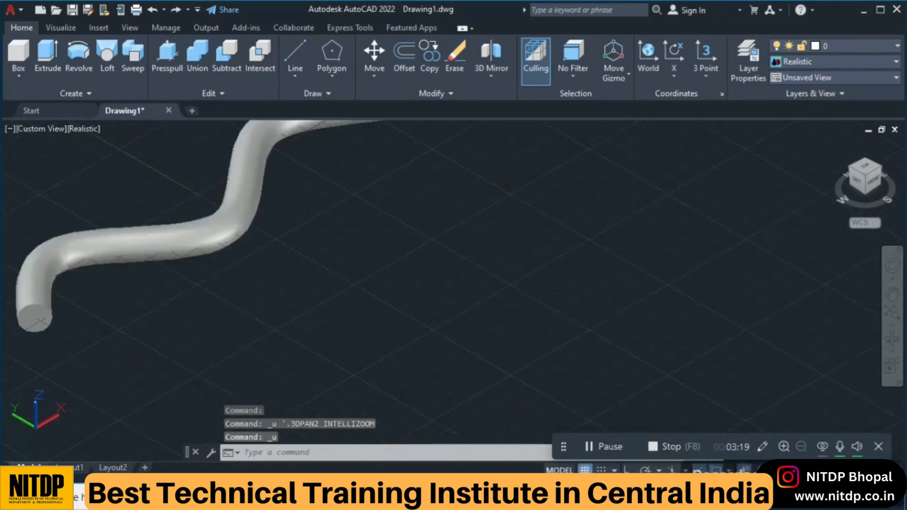
key("ctrl+z")
key("ctrl+z")
key("ctrl+z")
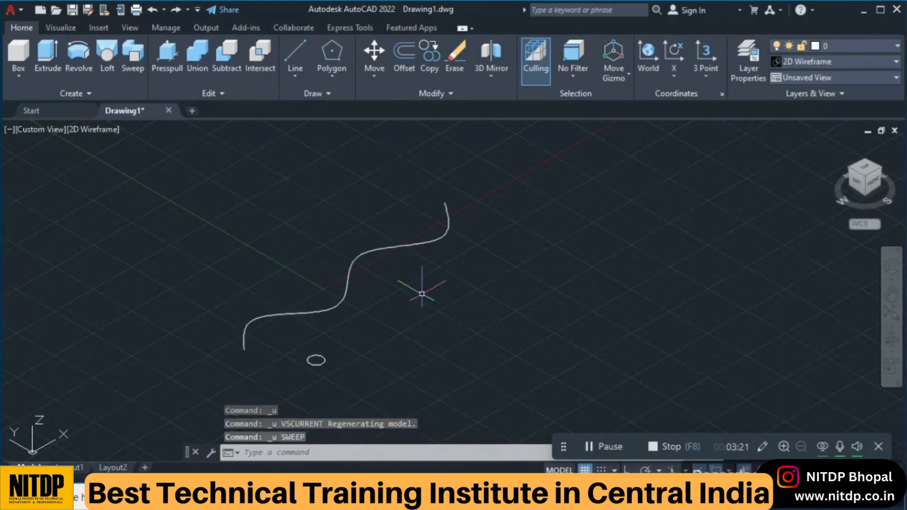
Erase the small circle and draw a small rectangle in its place near the lower end of the wavy spline.
left_click(366, 368)
left_click(265, 317)
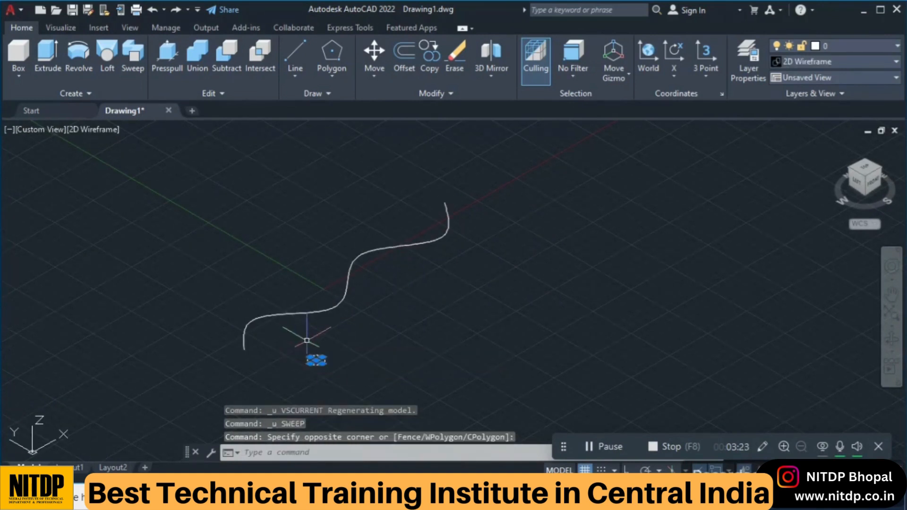
key("Delete")
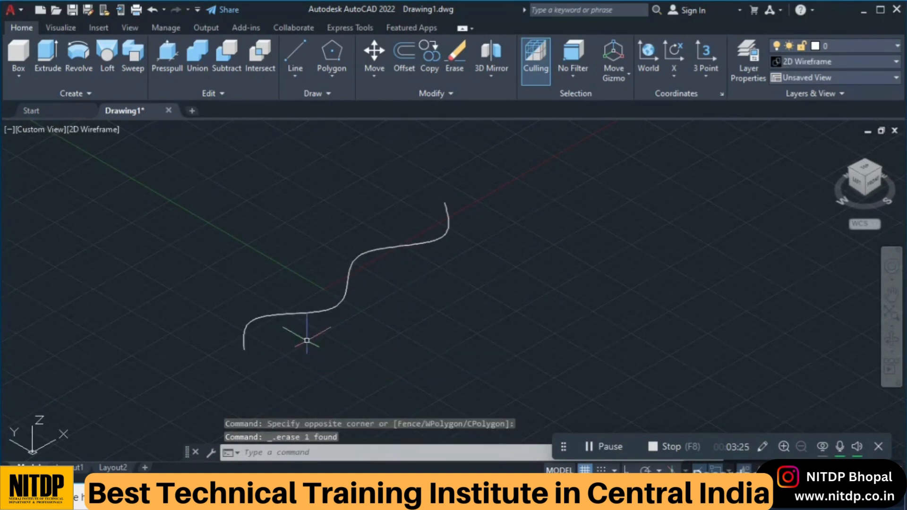
type("rec")
key("Return")
left_click(304, 378)
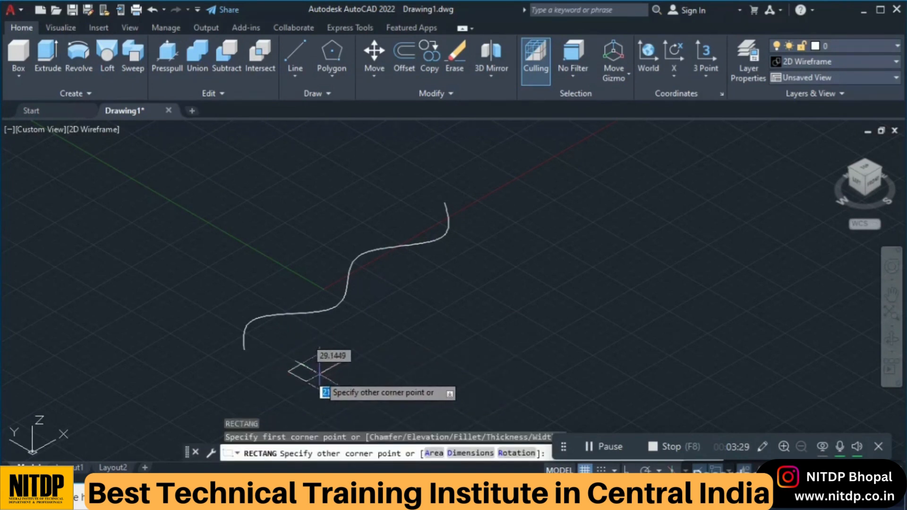
left_click(319, 371)
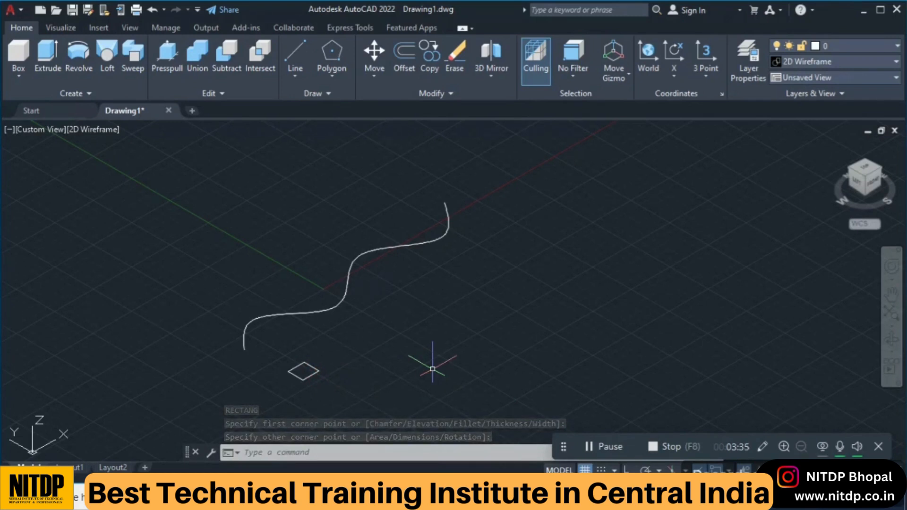
Sweep the small rectangle along the wavy spline to create a solid with a rectangular cross-section.
type("sw")
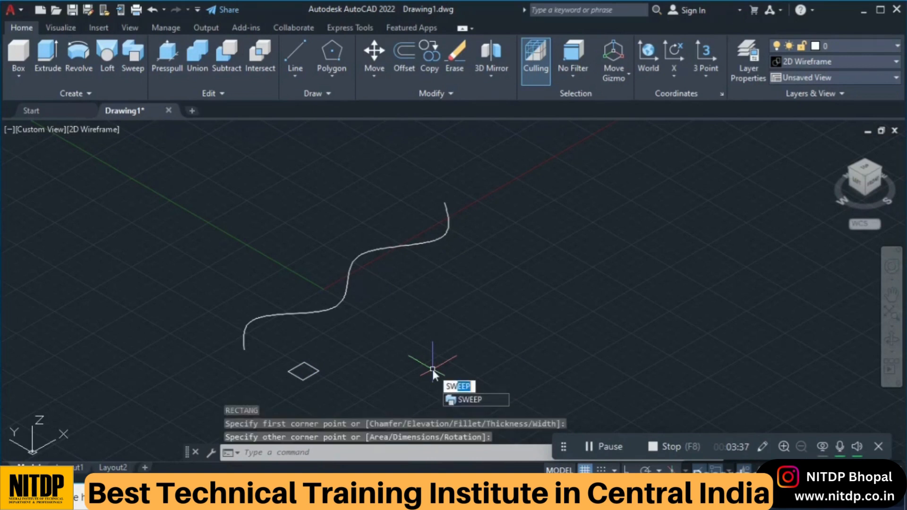
key("Return")
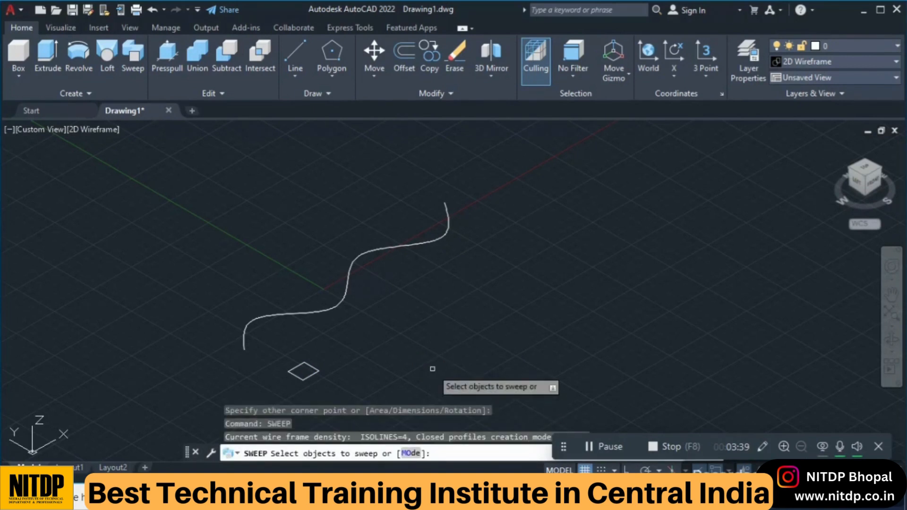
left_click(305, 364)
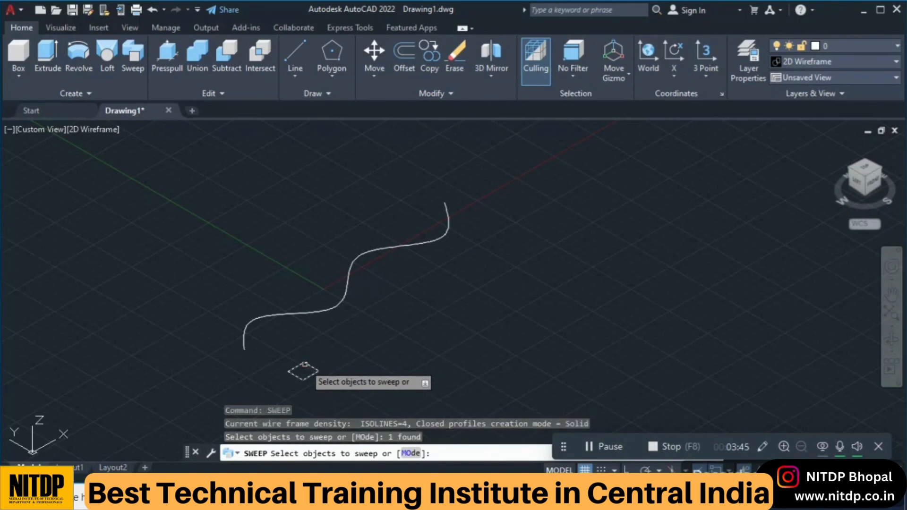
key("Return")
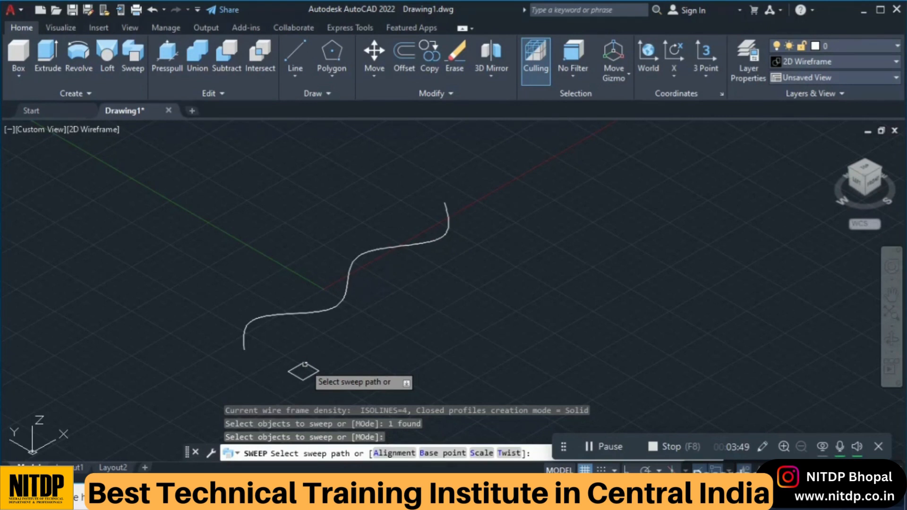
left_click(312, 312)
middle_click_drag(418, 264, 511, 273)
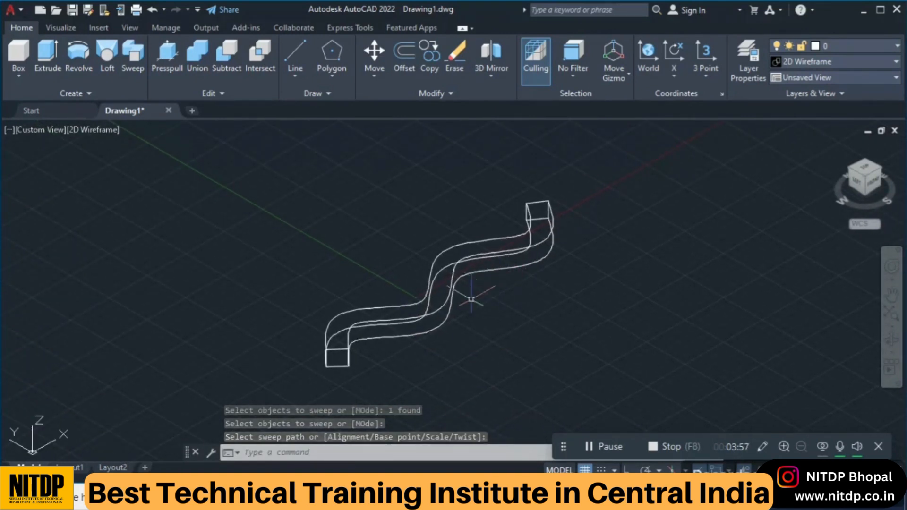
scroll(471, 299, "up", 2)
scroll(465, 282, "up", 2)
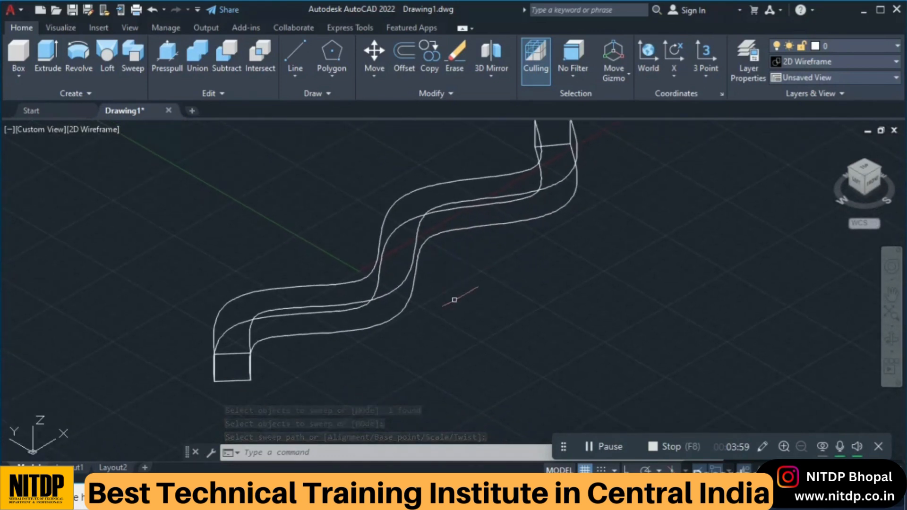
scroll(454, 299, "down", 2)
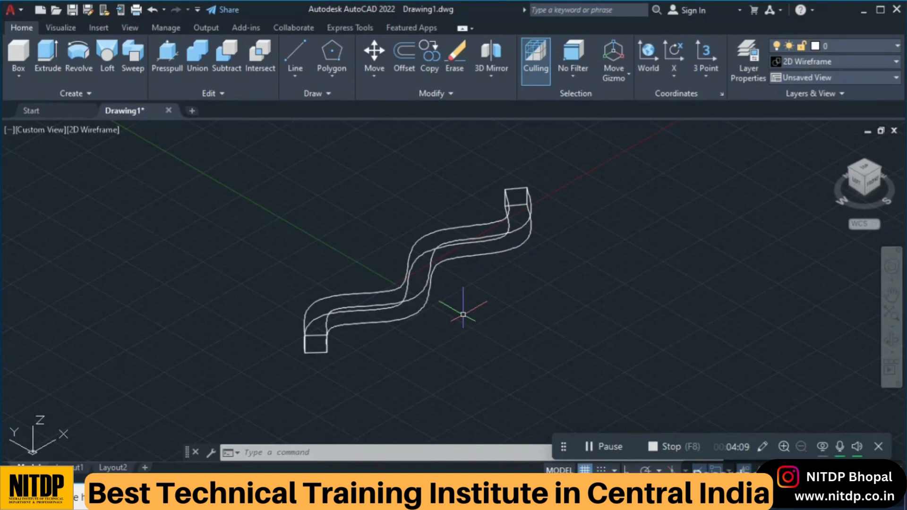
Set the visual style to Realistic and inspect the wavy rectangular sweep from a more frontal angle.
left_click(820, 66)
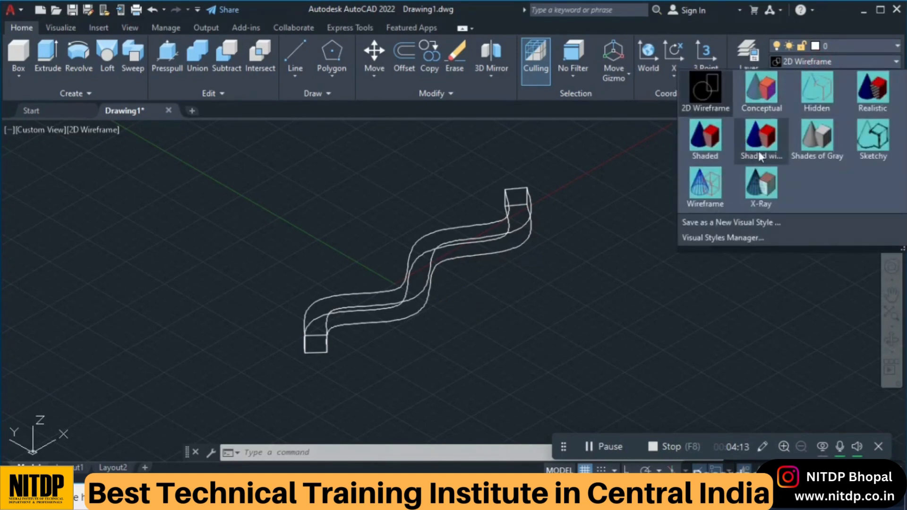
left_click(873, 101)
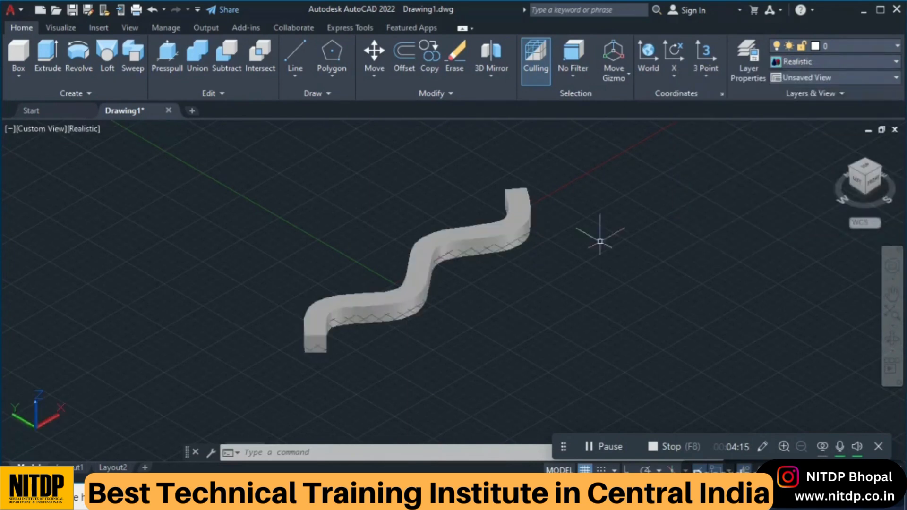
scroll(435, 253, "up", 3)
middle_click_drag(436, 253, 506, 277, "shift")
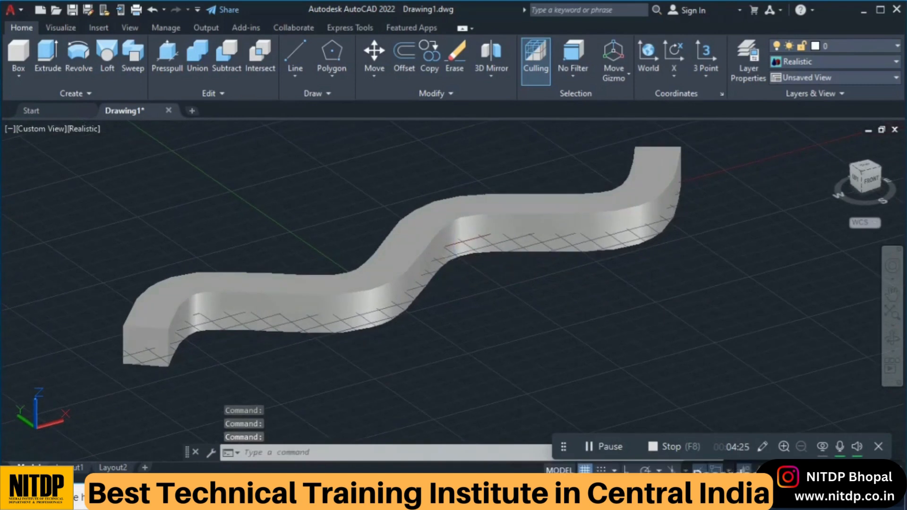
middle_click_drag(366, 265, 408, 270)
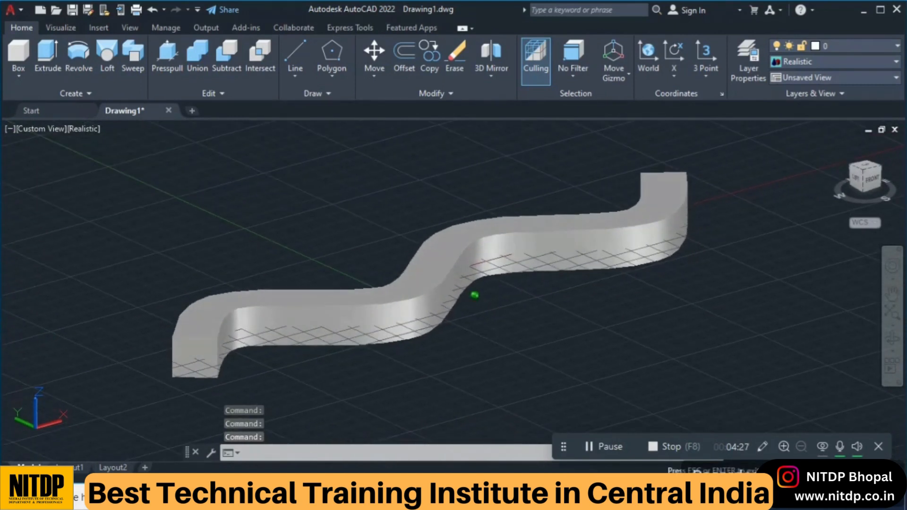
middle_click_drag(482, 285, 499, 263)
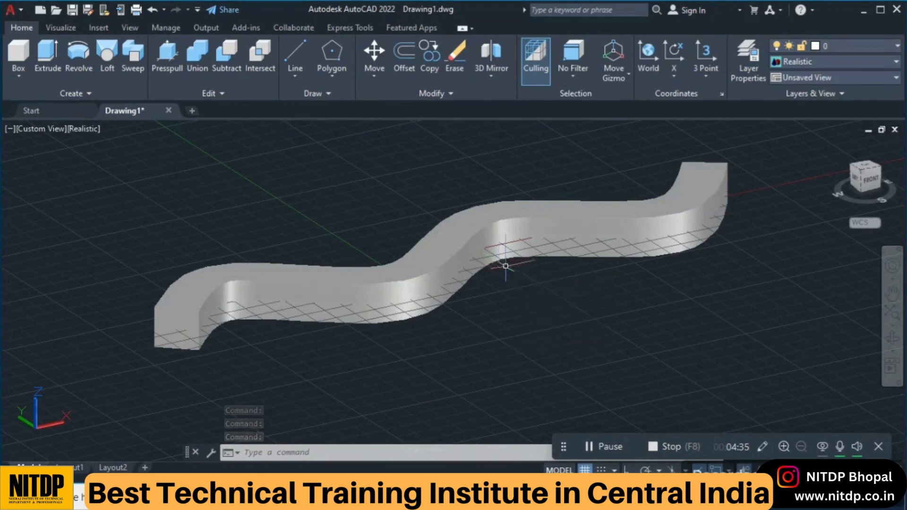
middle_click_drag(505, 266, 506, 252)
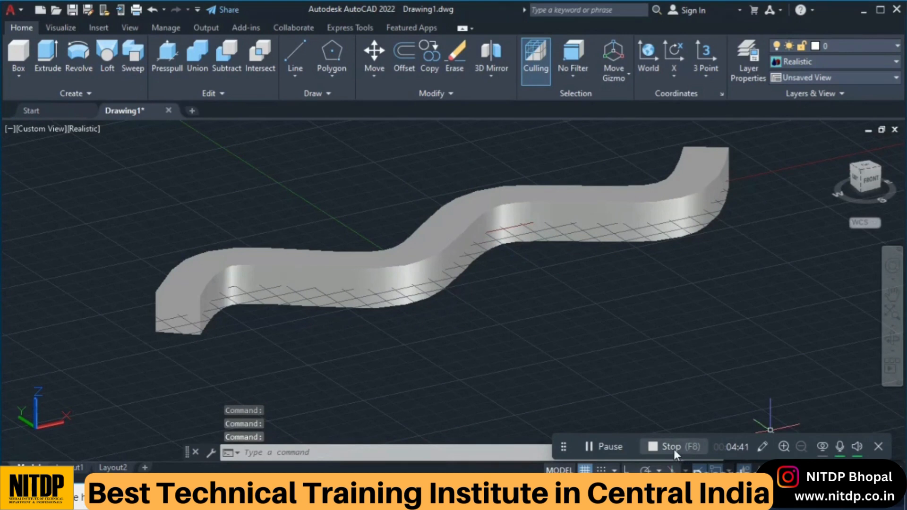
left_click(674, 446)
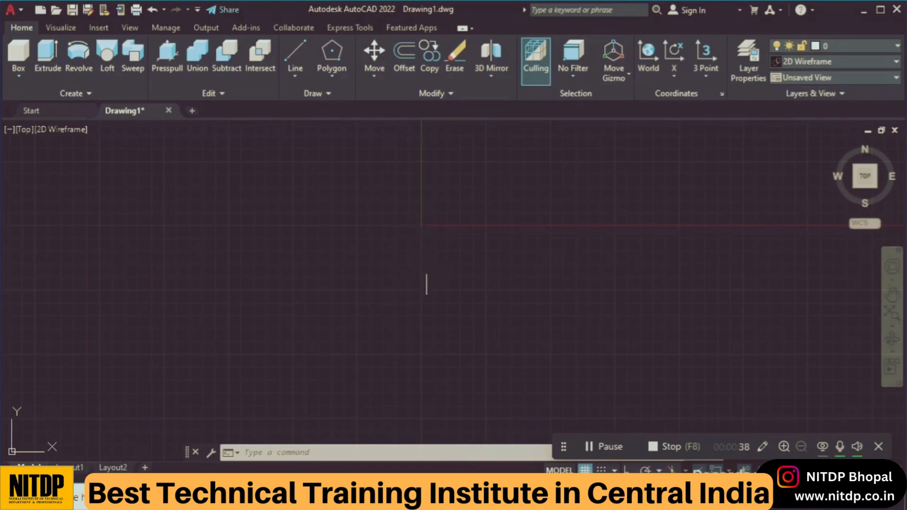
Start a helix centred just below the origin with a base radius of 100 and a top radius of 100.
middle_click_drag(425, 272, 422, 244)
scroll(424, 249, "down", 1)
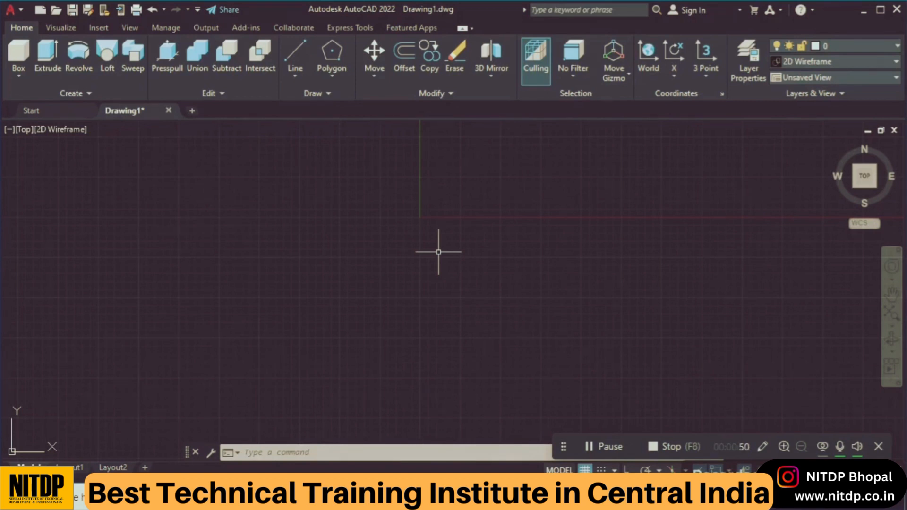
type("HEL")
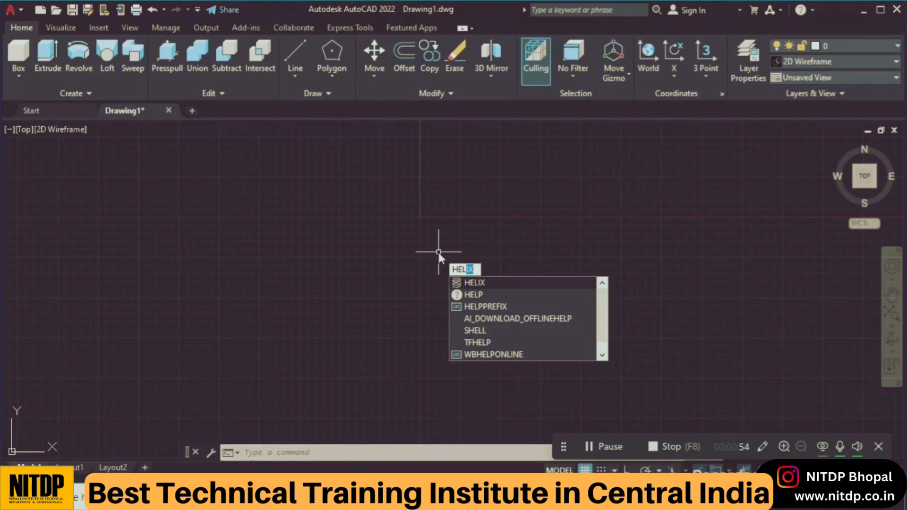
key("Return")
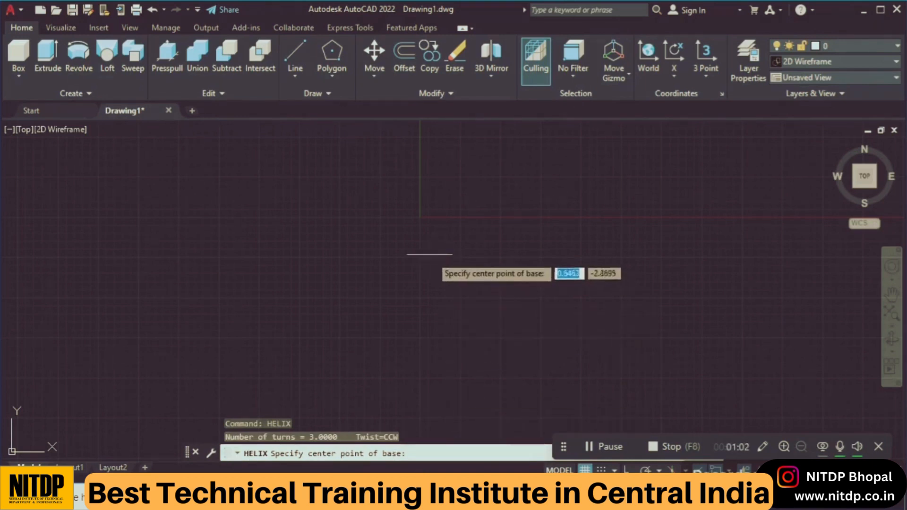
left_click(421, 245)
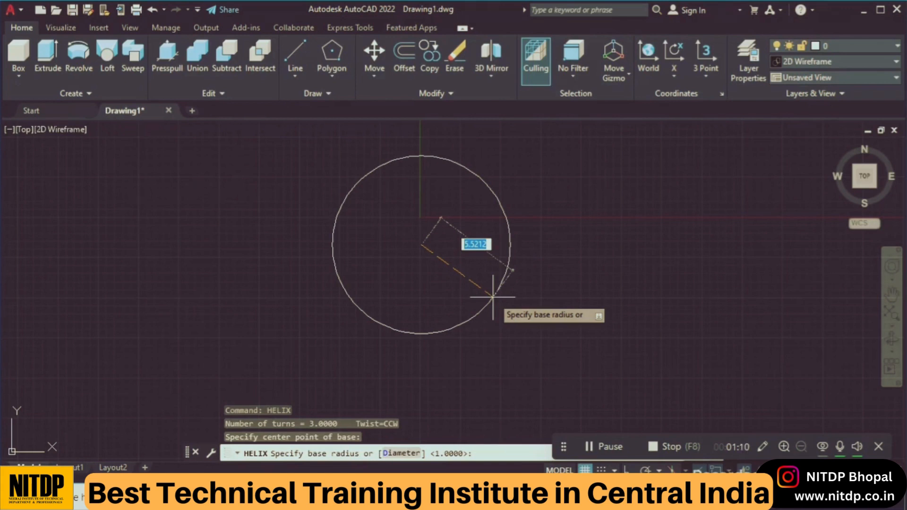
type("100")
key("Return")
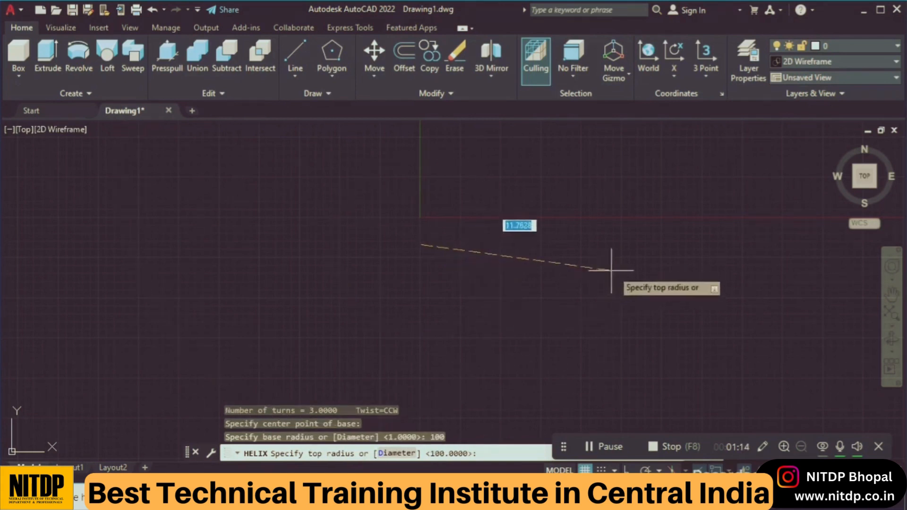
left_click(865, 174)
scroll(521, 268, "down", 4)
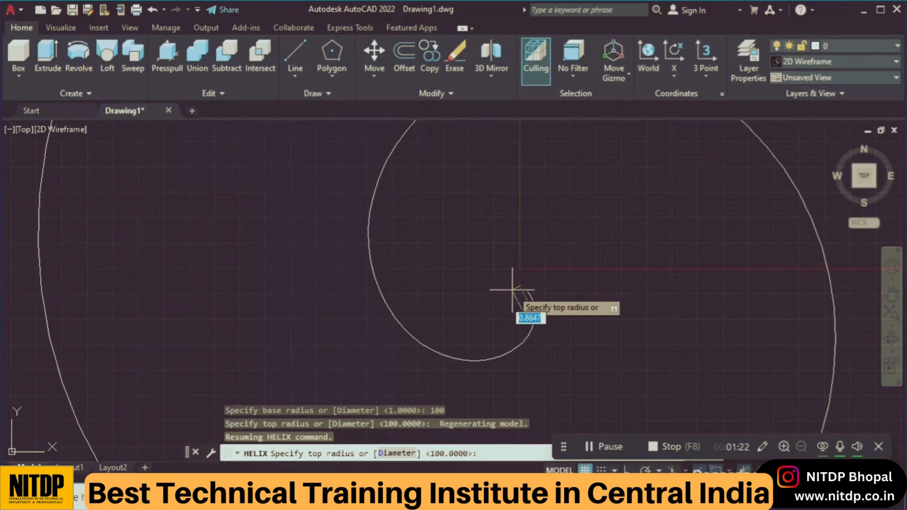
type("100")
key("Return")
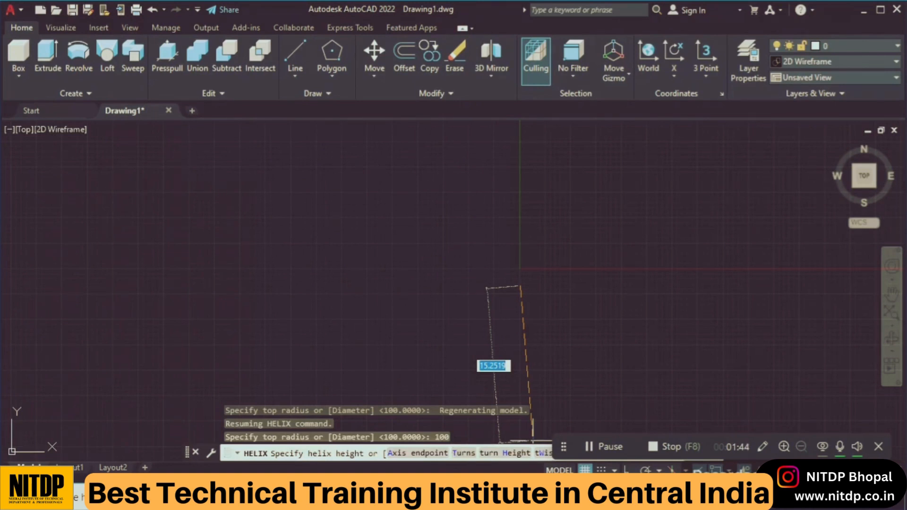
Set the helix's distance between turns to 30 and finish it with a height of 300.
left_click(505, 454)
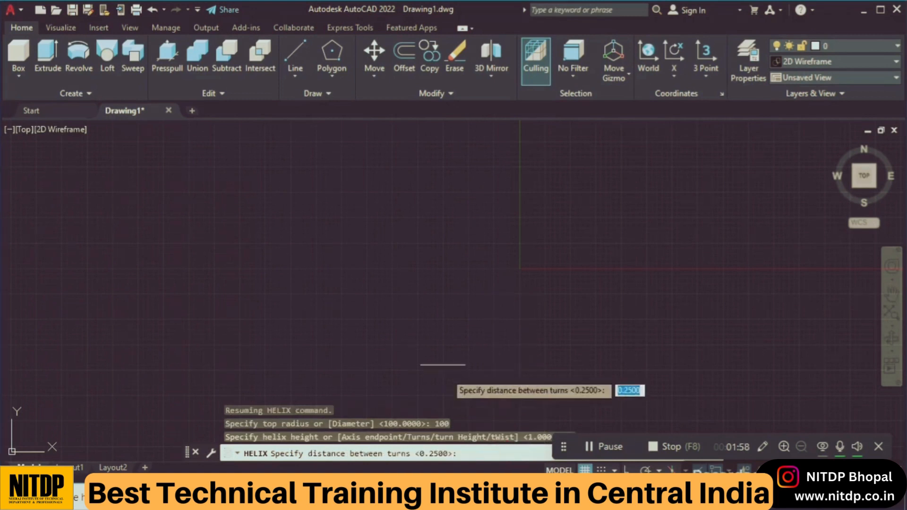
type("30")
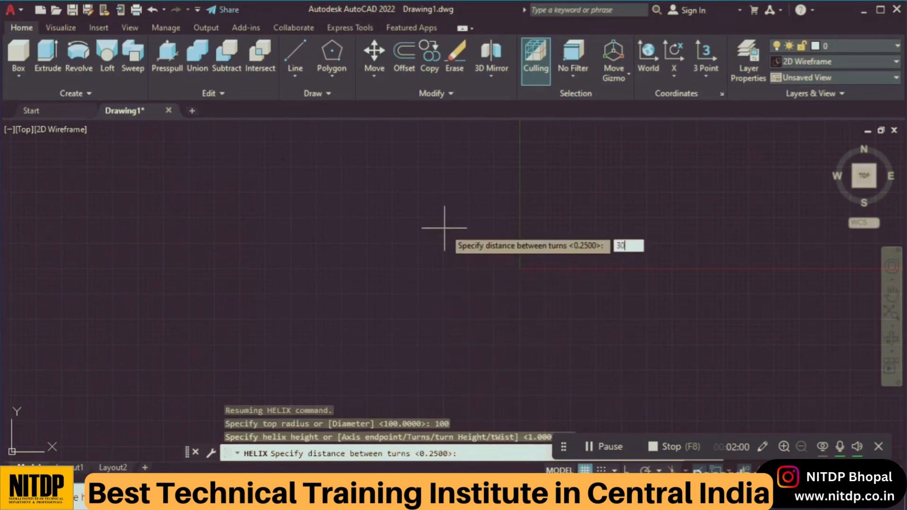
key("Return")
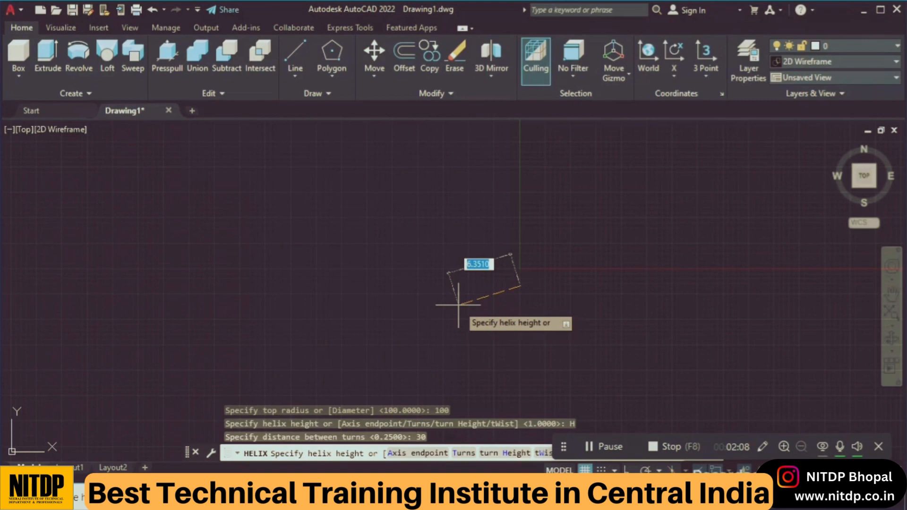
type("300")
key("Return")
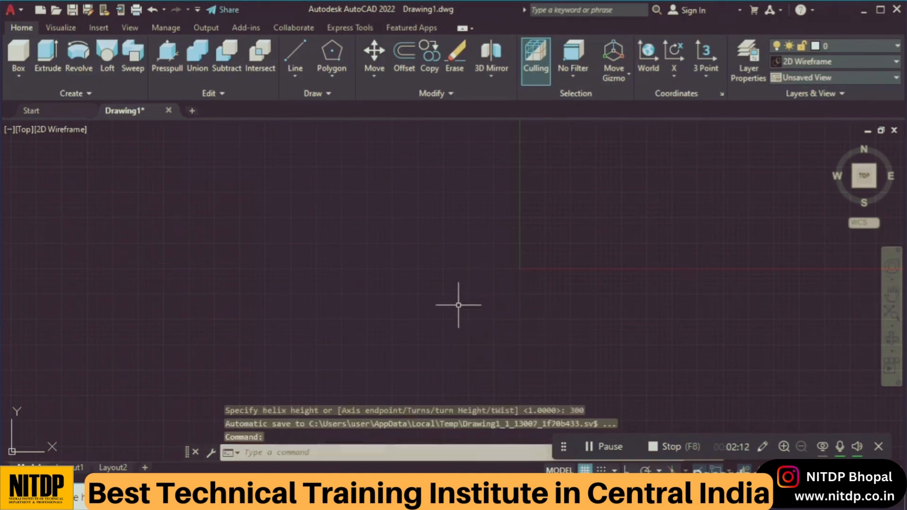
Switch from the top view to the home 3D view and orbit around the helix towards its left side.
left_click(865, 183)
middle_click_drag(503, 306, 452, 295)
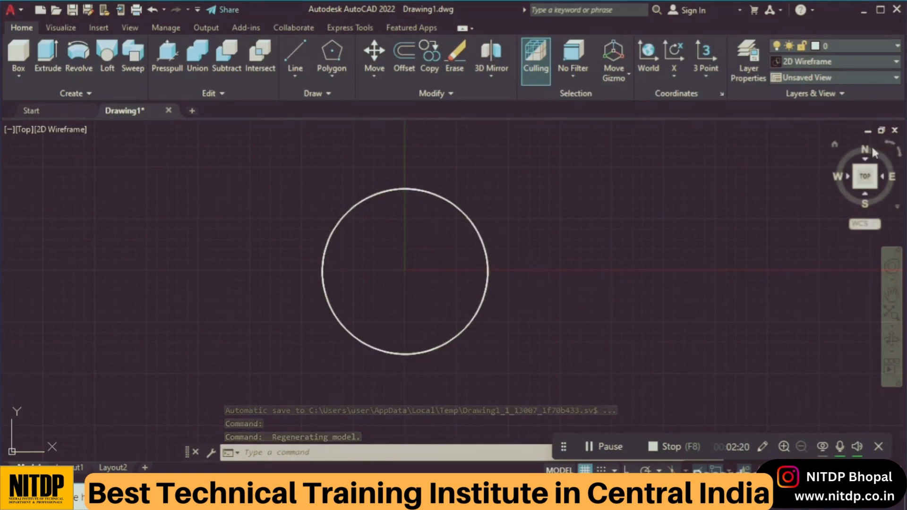
left_click(835, 144)
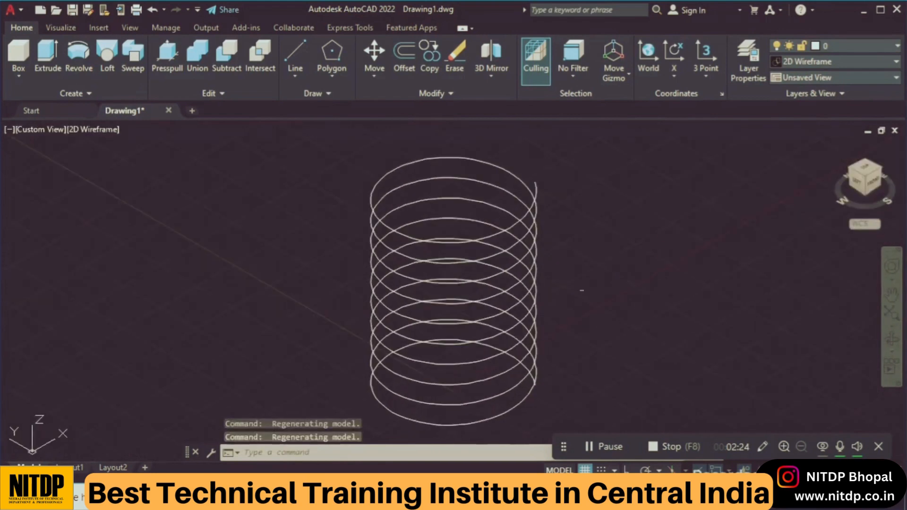
scroll(519, 242, "up", 1)
middle_click_drag(518, 242, 487, 280, "shift")
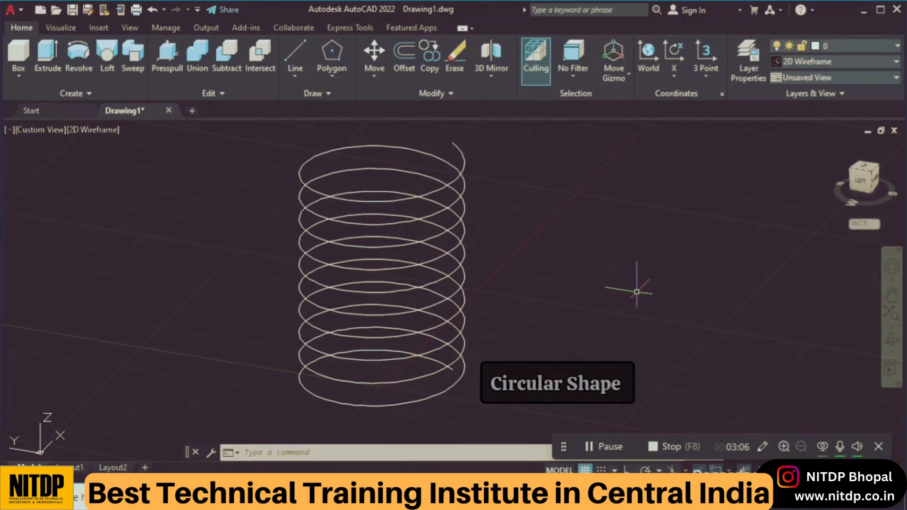
Draw a circle with a diameter of 12 beside the helix.
type("c")
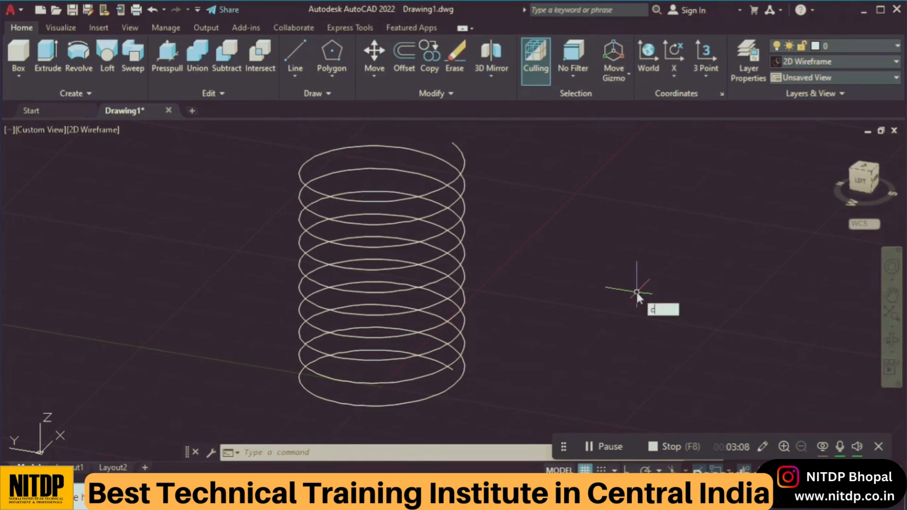
key("Return")
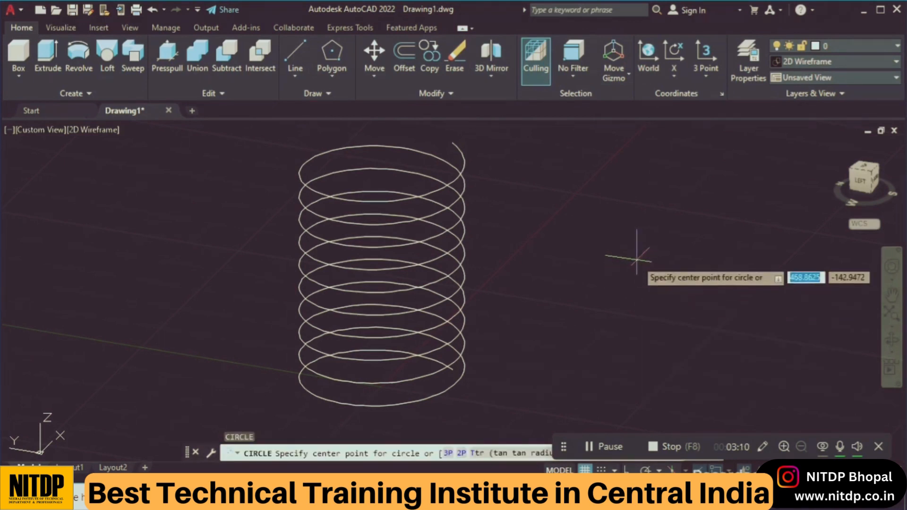
left_click(636, 259)
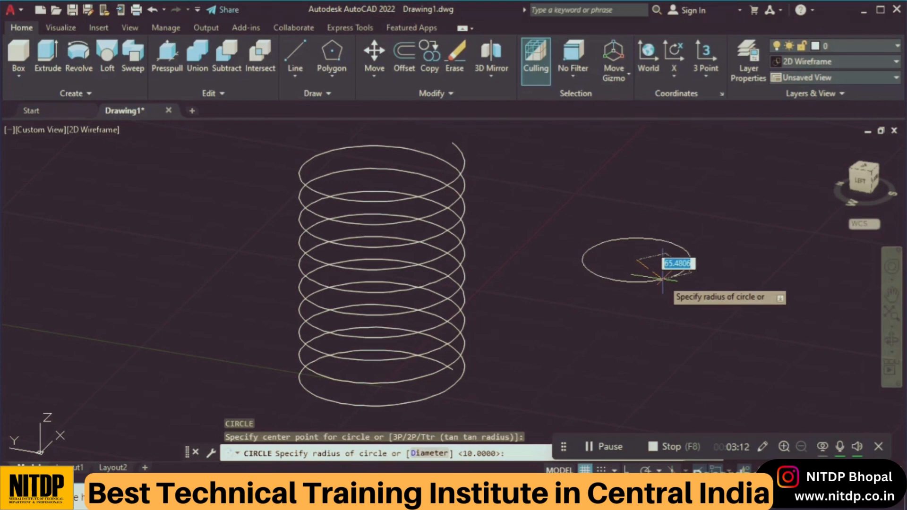
type("d")
key("Return")
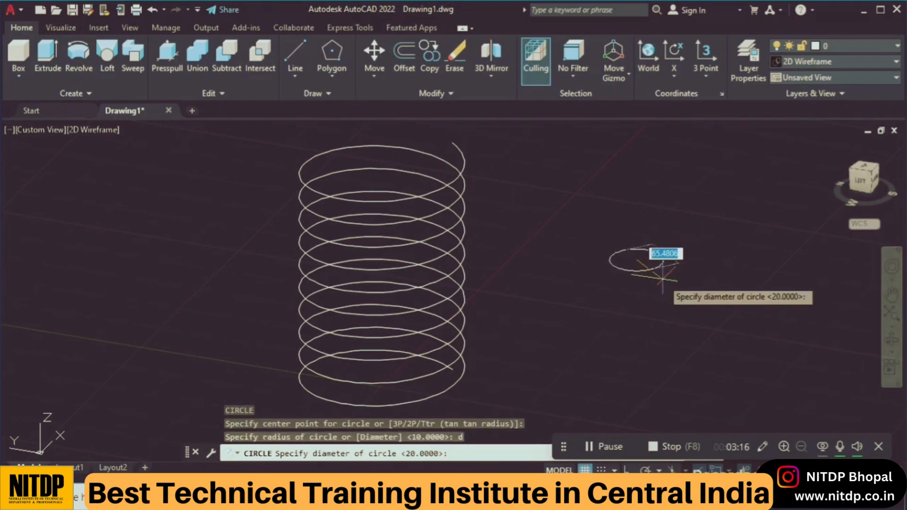
type("12")
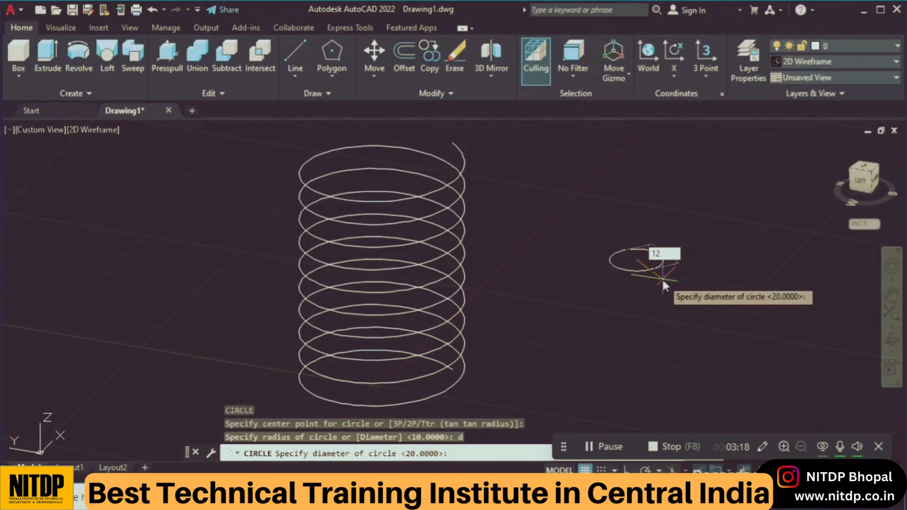
key("Return")
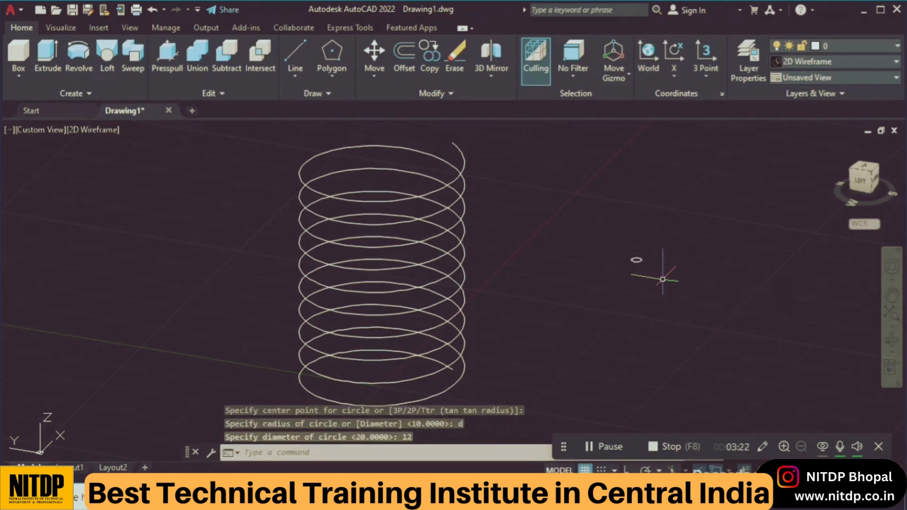
Sweep the 12-diameter circle along the helix path.
middle_click_drag(654, 279, 623, 256, "shift")
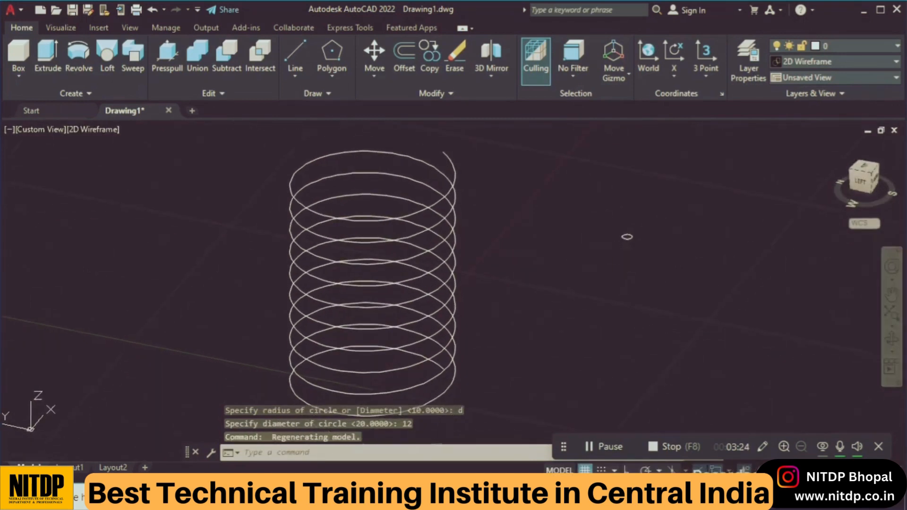
type("SW")
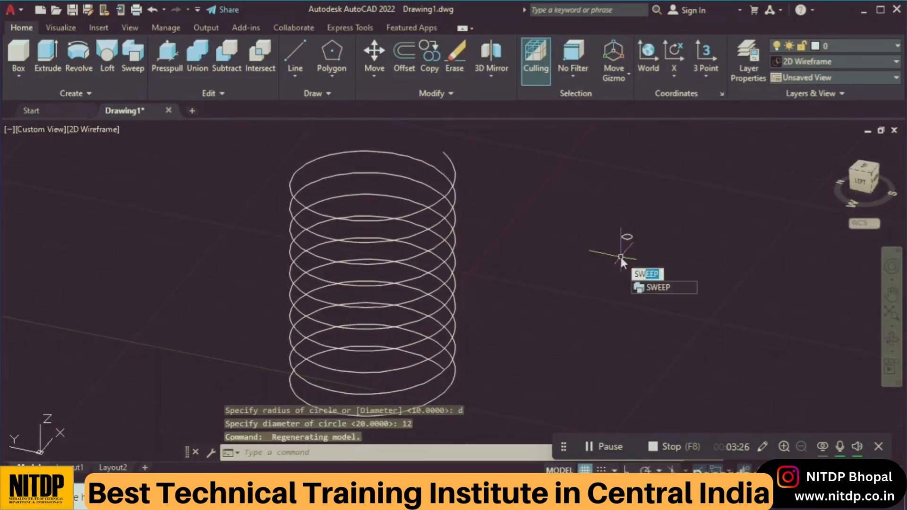
key("Return")
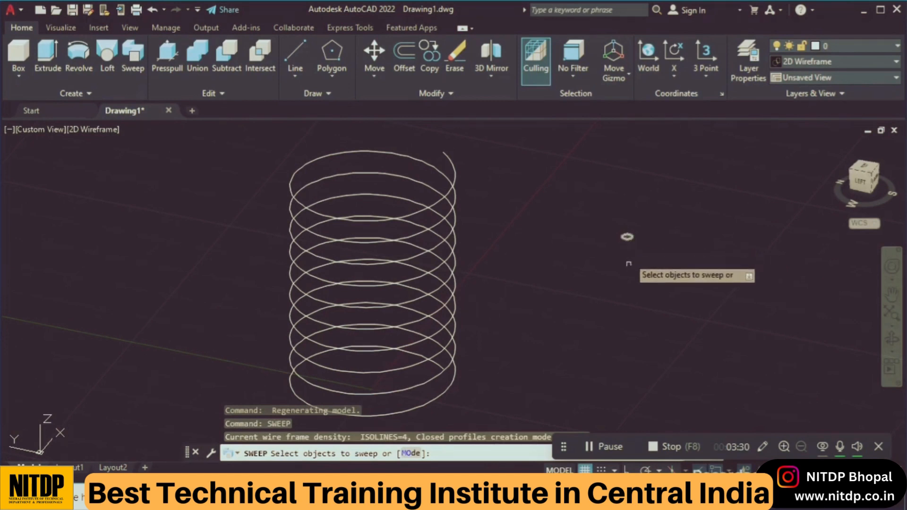
scroll(624, 236, "up", 10)
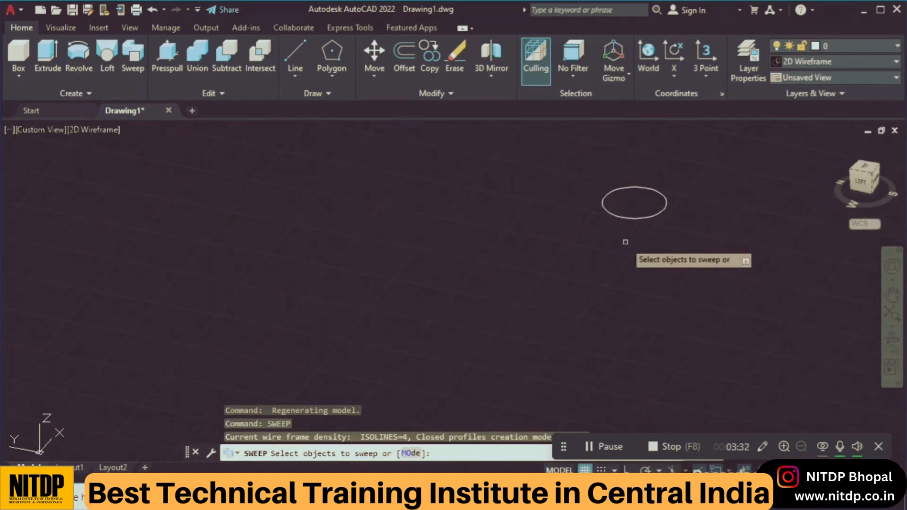
left_click(632, 220)
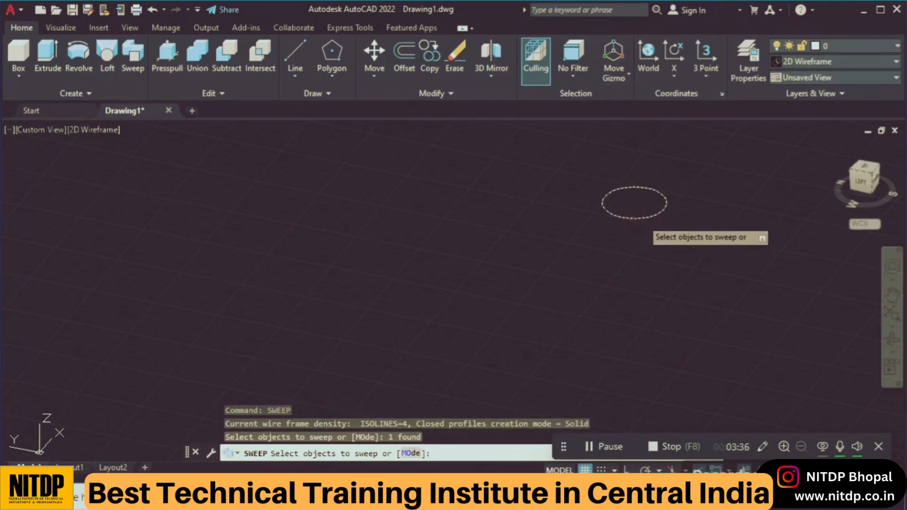
key("Return")
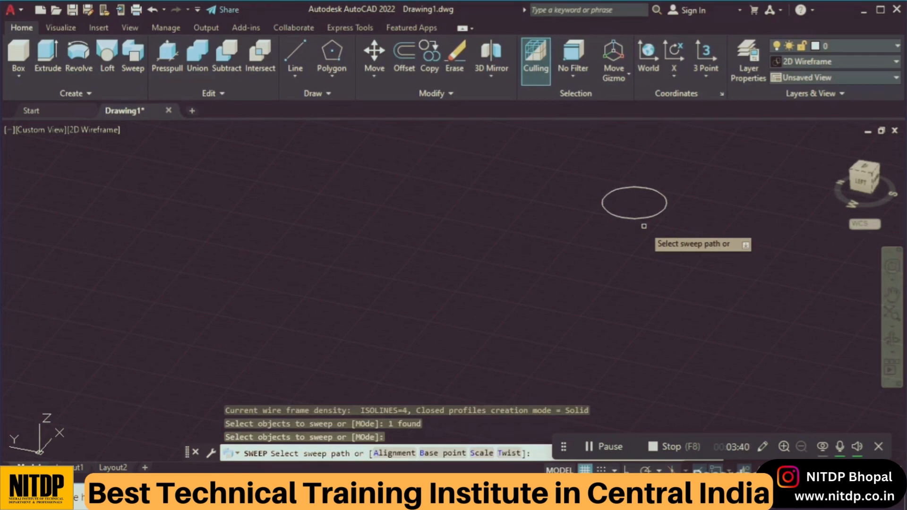
scroll(644, 226, "down", 5)
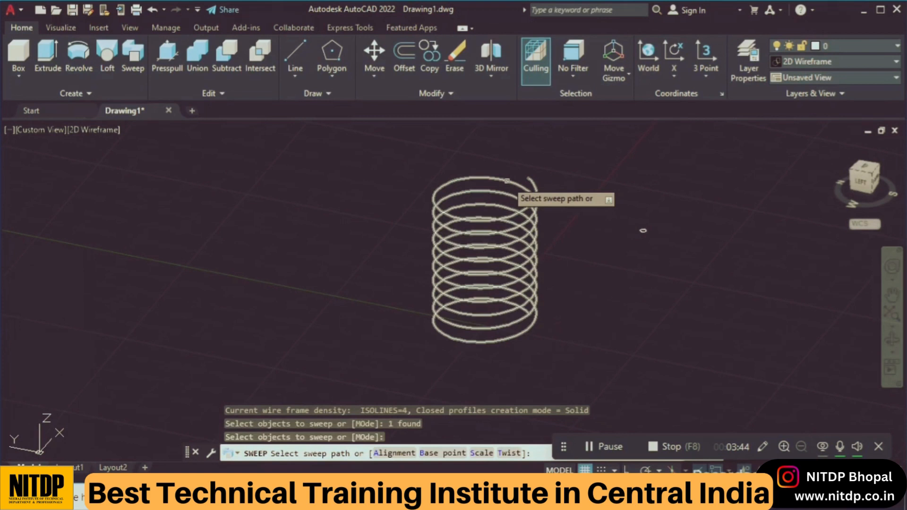
left_click(506, 180)
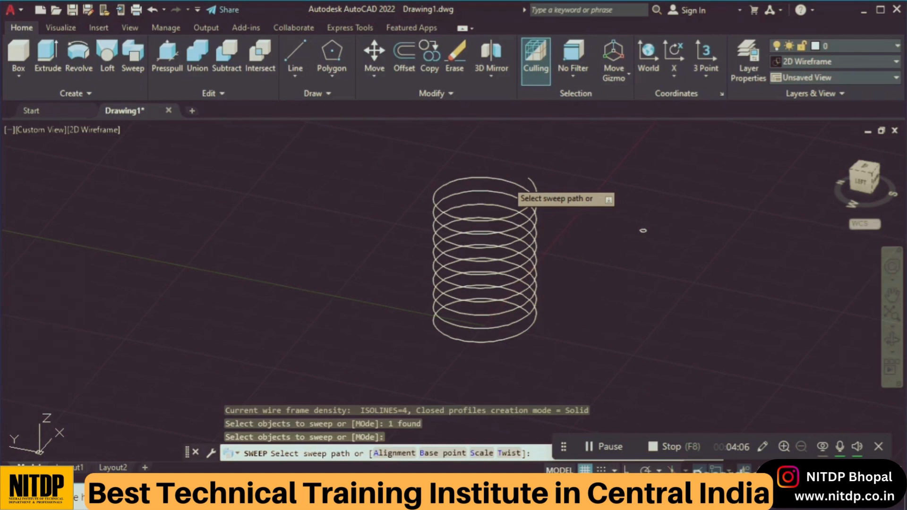
left_click(534, 193)
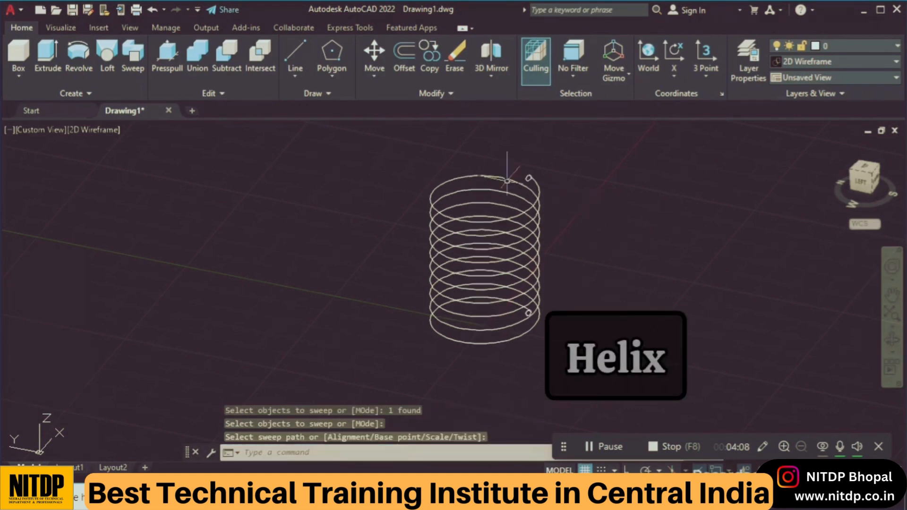
Set the visual style to Realistic and inspect the thin coil swept along the helix up close.
left_click(91, 128)
left_click(127, 208)
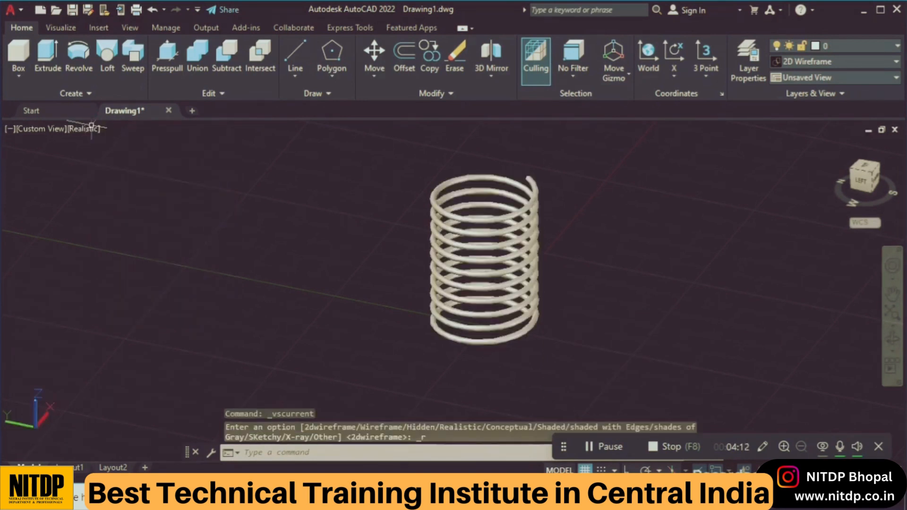
middle_click_drag(548, 223, 564, 205)
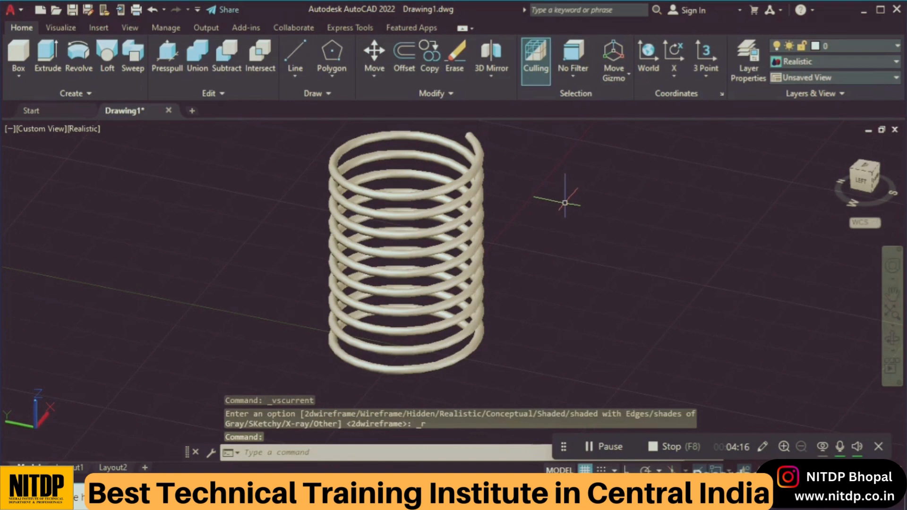
Undo the visual style change and the helix sweep, and delete the 12-diameter circle.
key("ctrl+z")
key("ctrl+z")
key("ctrl+z")
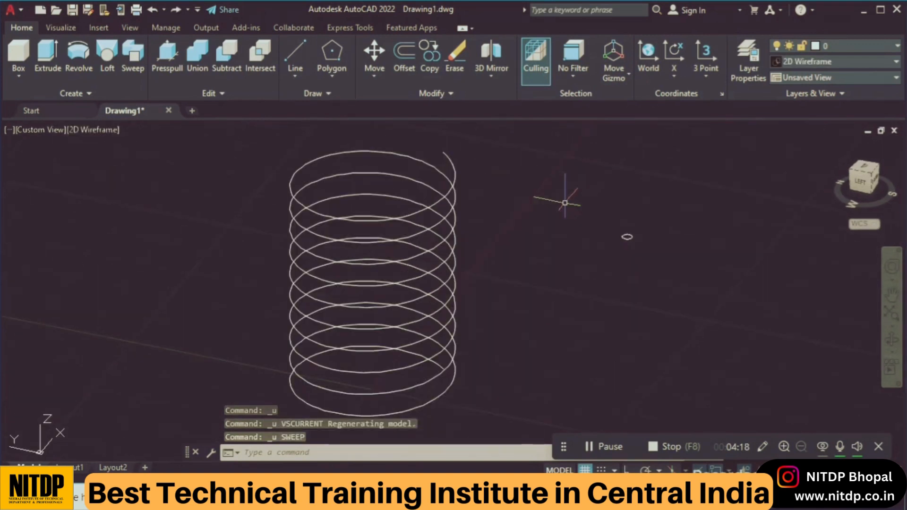
left_click(703, 263)
left_click(577, 211)
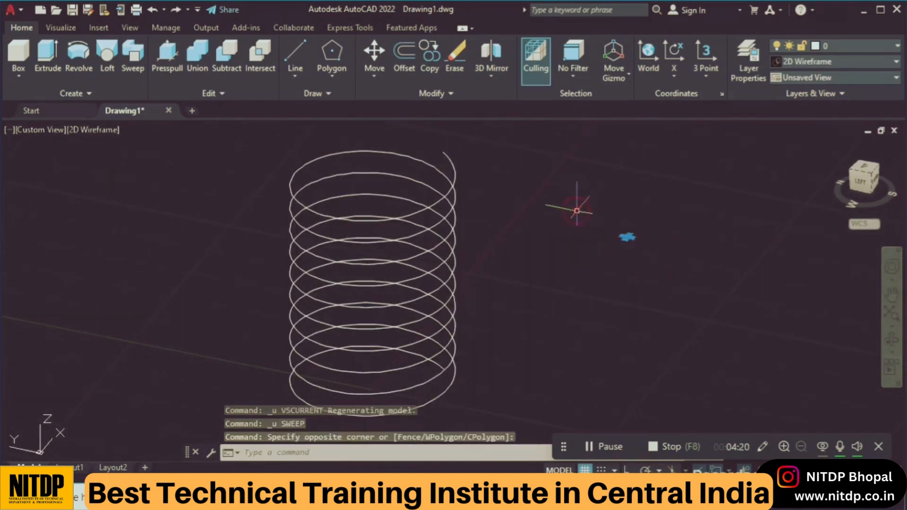
key("Delete")
Draw a circle with a diameter of 18 beside the helix.
type("c")
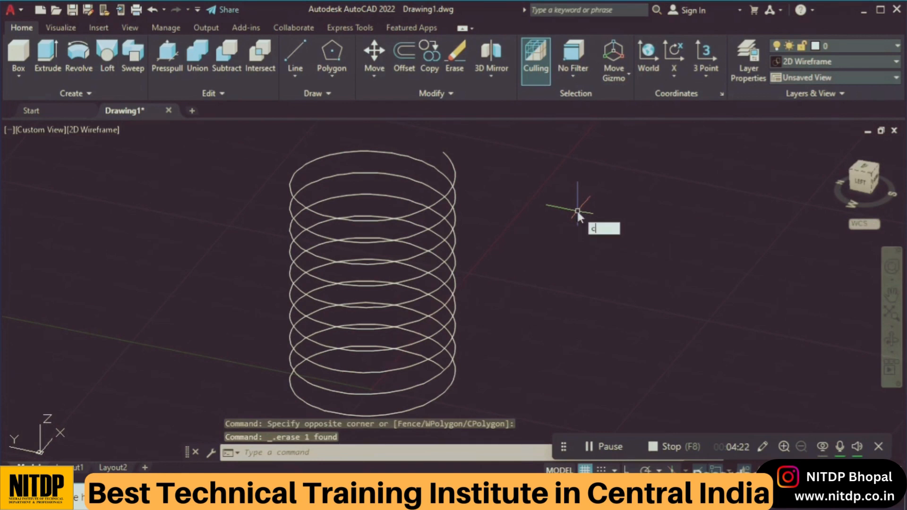
key("Return")
left_click(617, 220)
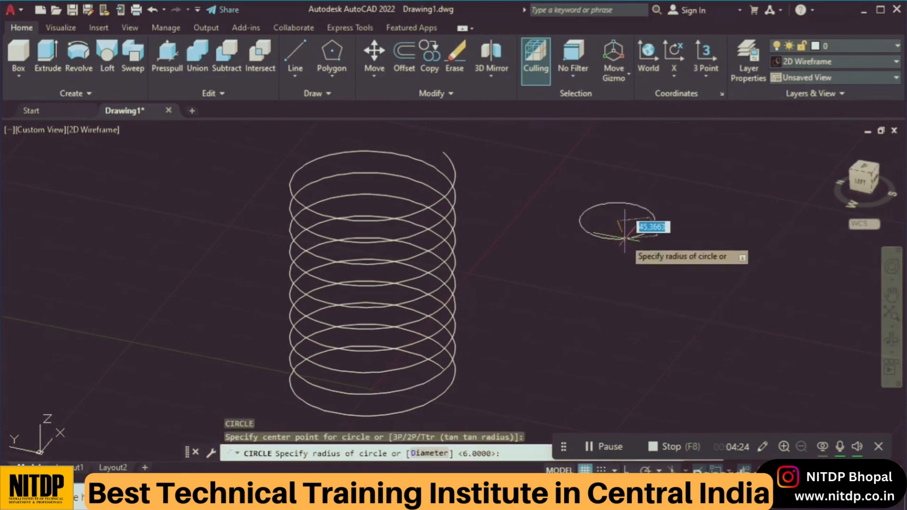
type("d")
key("Return")
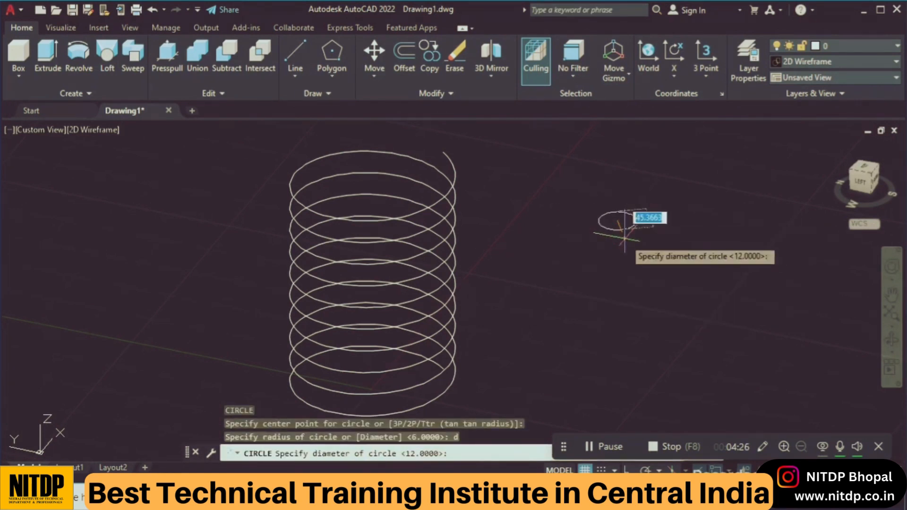
type("18")
key("Return")
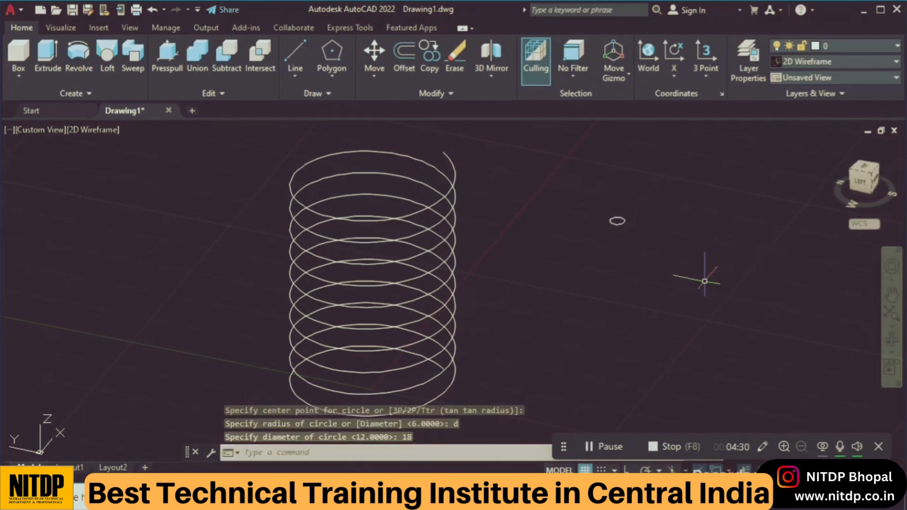
Sweep the 18-diameter circle along the helix path.
type("sweep")
key("Return")
left_click(676, 265)
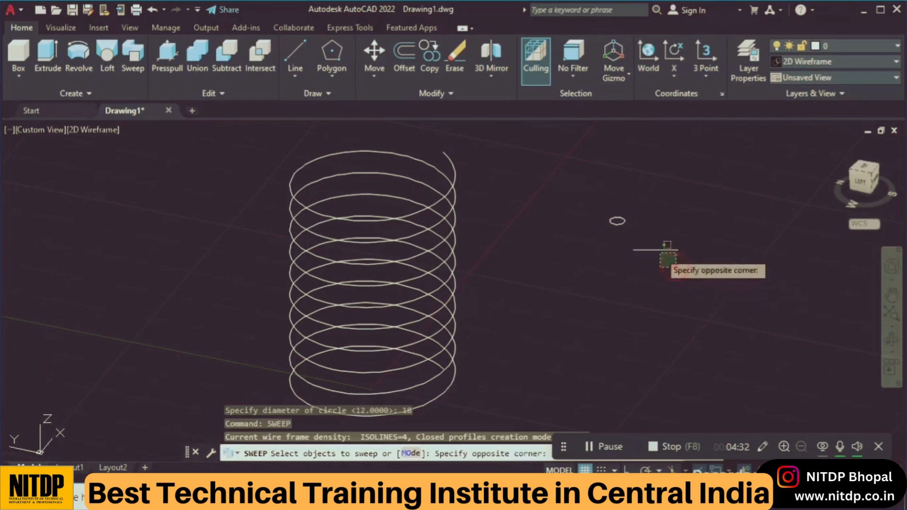
left_click(596, 198)
key("Return")
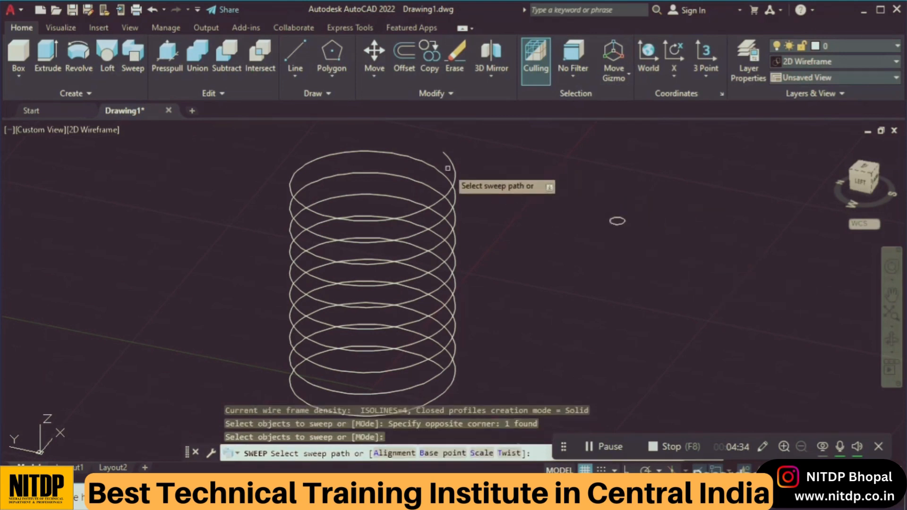
left_click(445, 176)
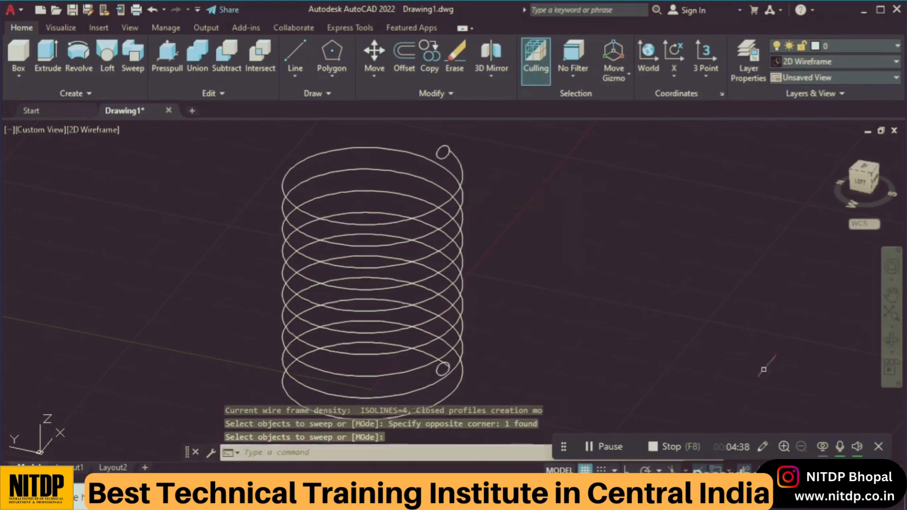
Set the visual style to Realistic and orbit around the thick swept coil to inspect it.
left_click(80, 130)
left_click(100, 208)
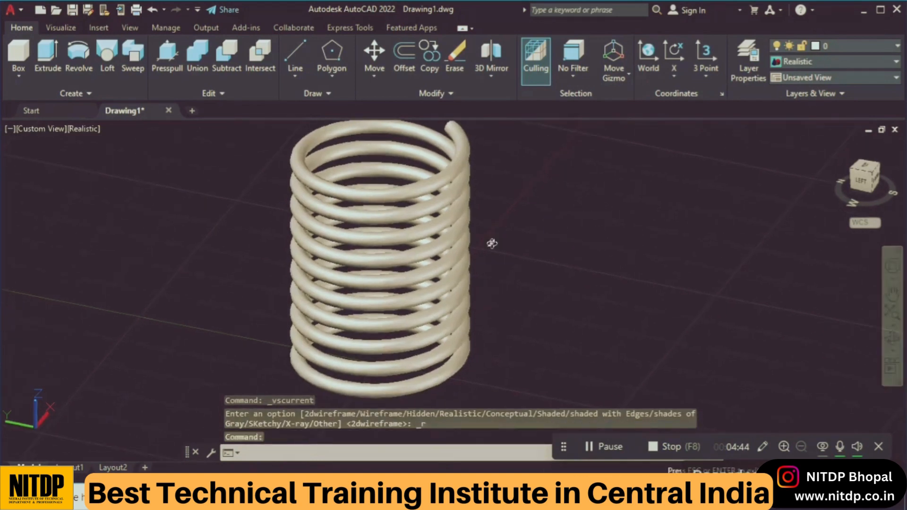
middle_click_drag(472, 222, 428, 211, "shift")
middle_click_drag(428, 211, 476, 226, "shift")
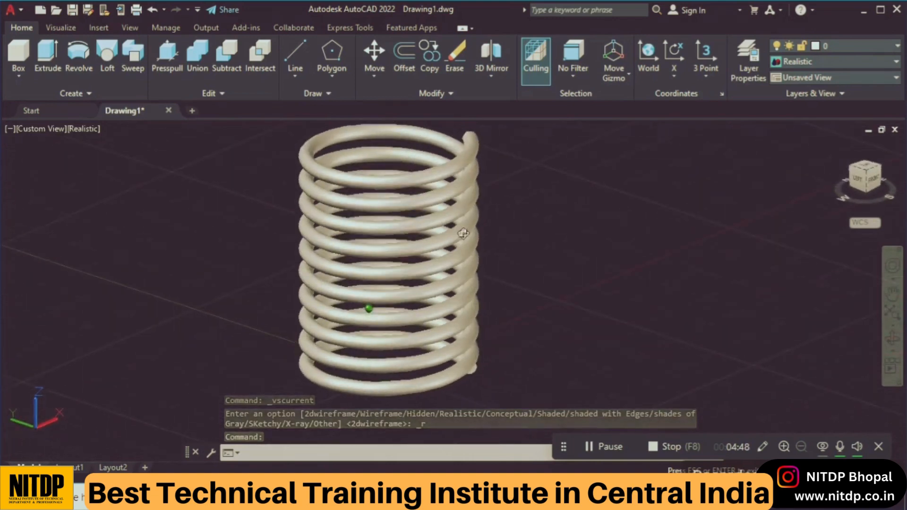